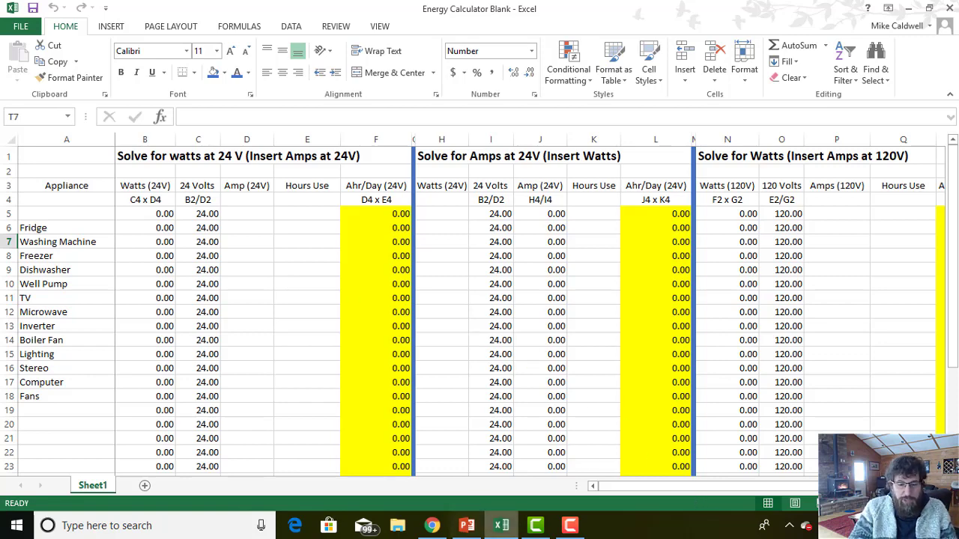
Step: Check the fridge's annual energy need on the PowerPoint slide, and enter 600 as the Fridge KWhr/year in the Excel energy calculator
left_click(467, 526)
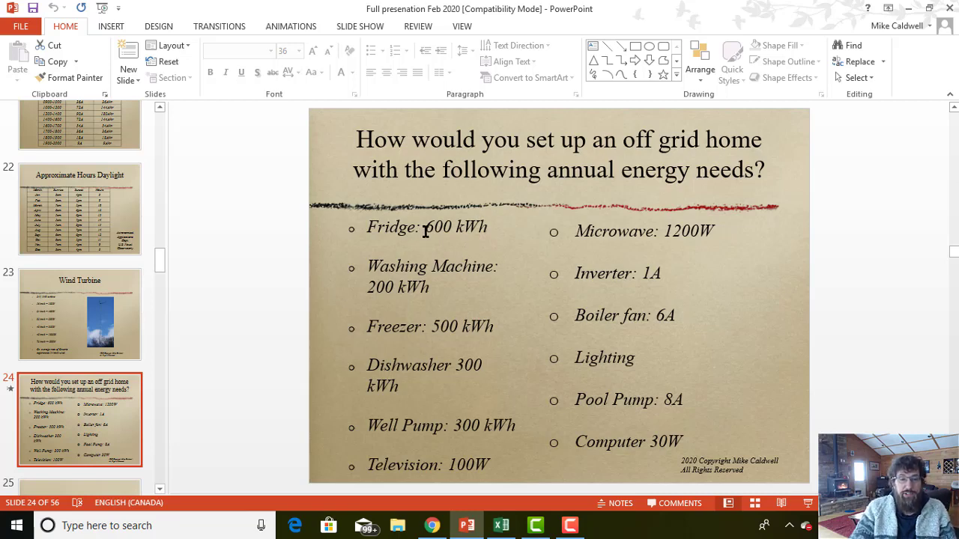
left_click(504, 526)
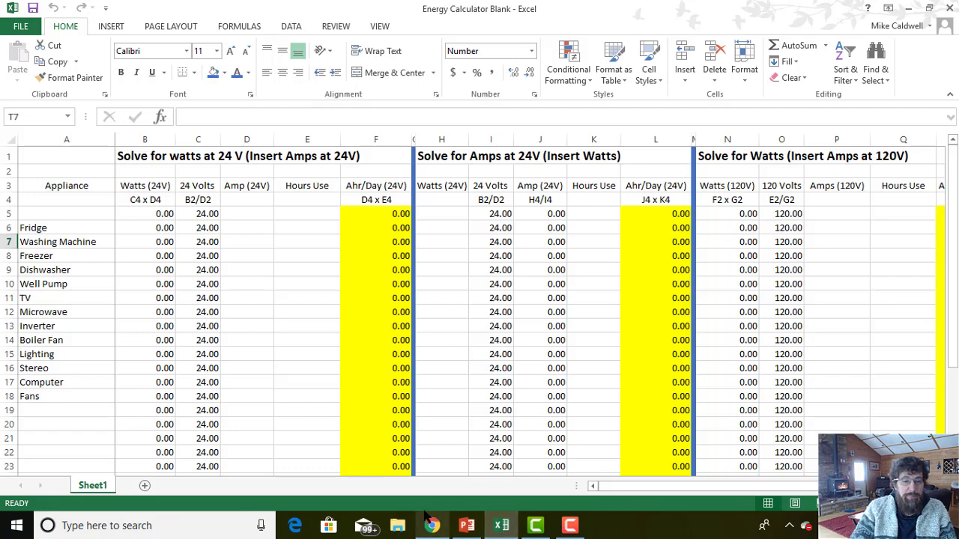
left_click_drag(621, 488, 736, 490)
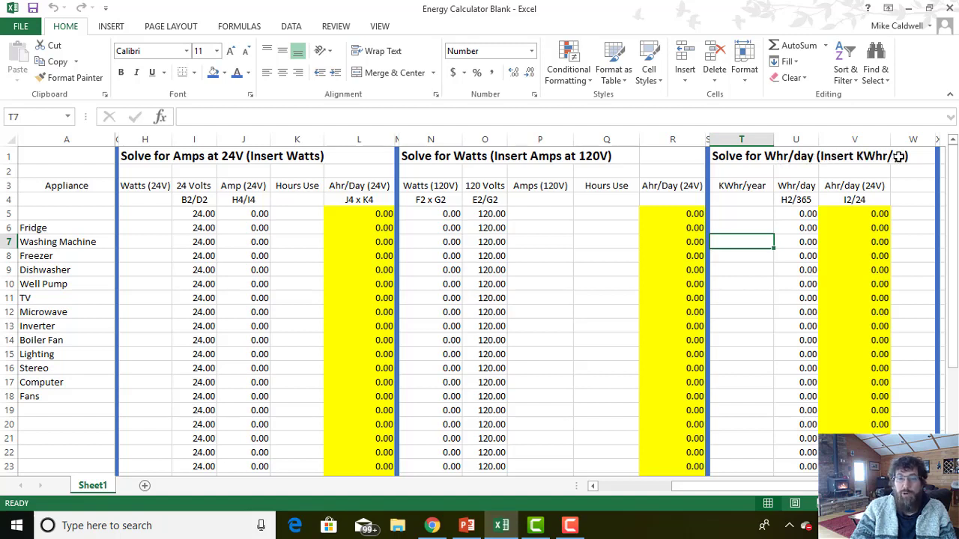
left_click(10, 227)
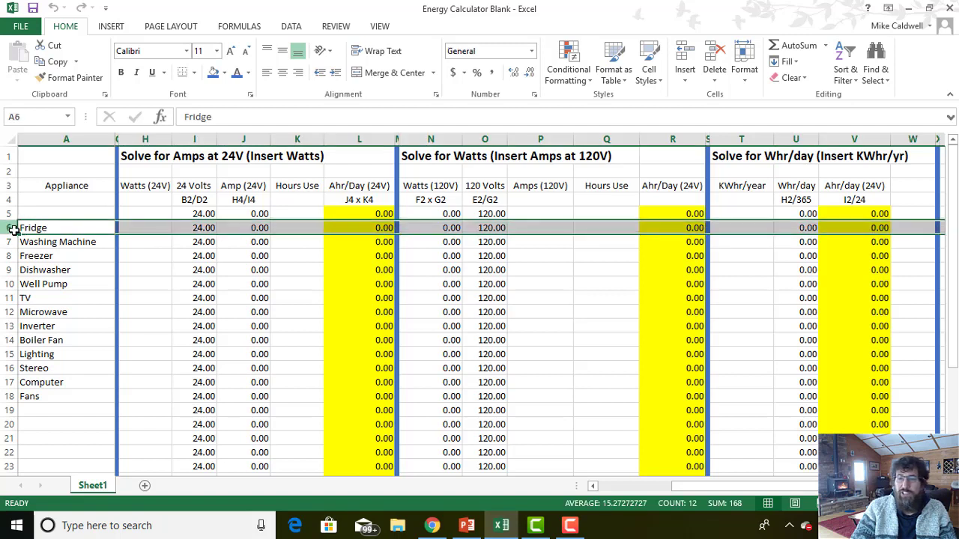
left_click(736, 228)
type("600")
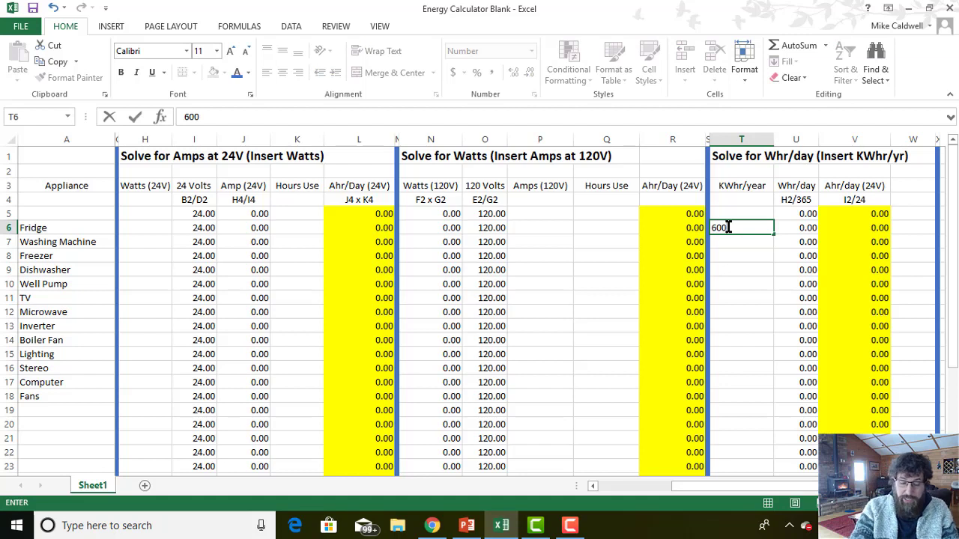
key("Return")
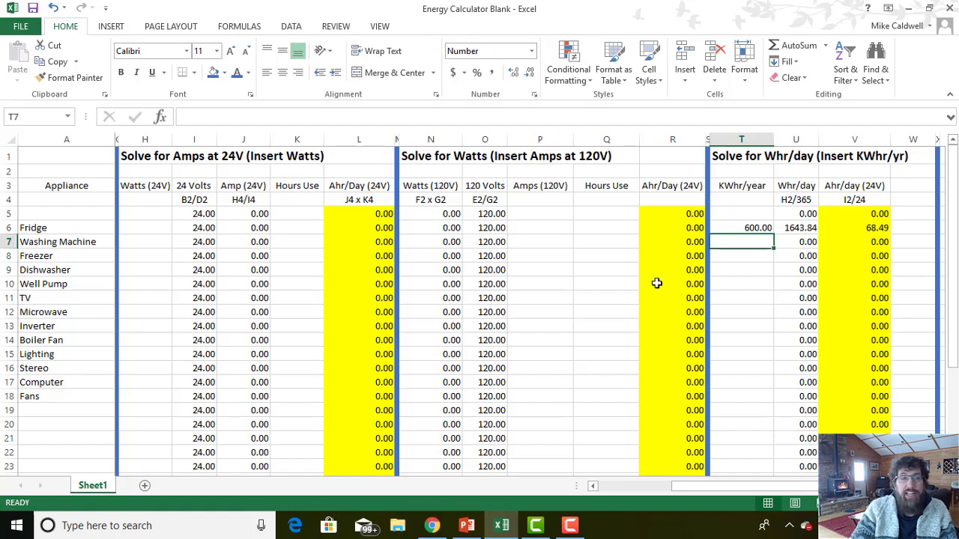
Step: Examine the grand total in Ahr/day and the battery bank size below the appliance table
scroll(595, 278, "down", 3)
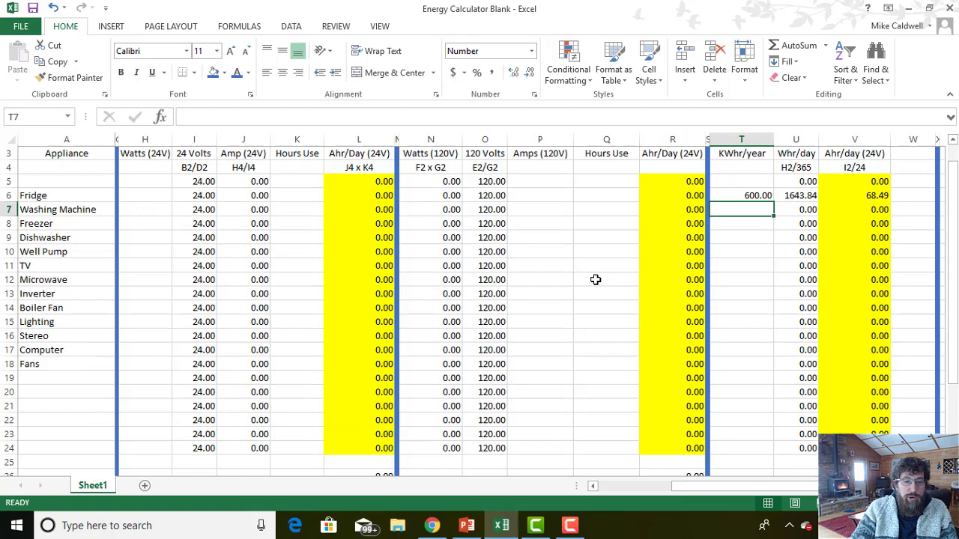
left_click_drag(707, 488, 589, 488)
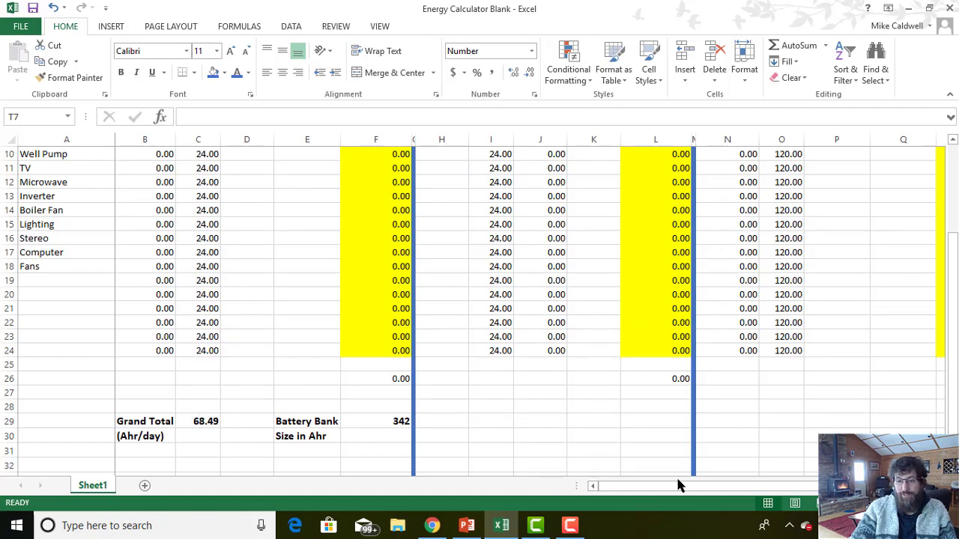
mouse_move(640, 490)
left_mouse_down()
mouse_move(725, 491)
mouse_move(621, 492)
left_mouse_up()
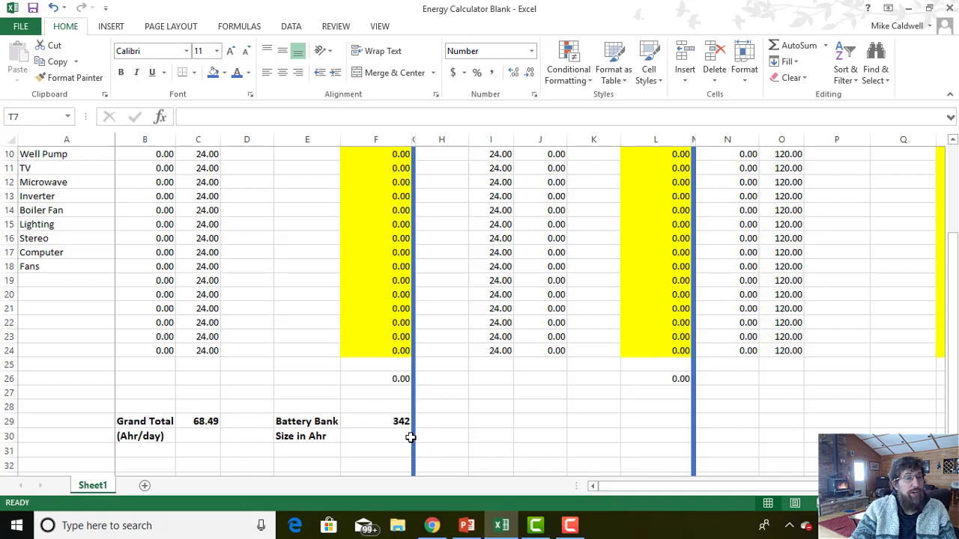
scroll(414, 439, "up", 3)
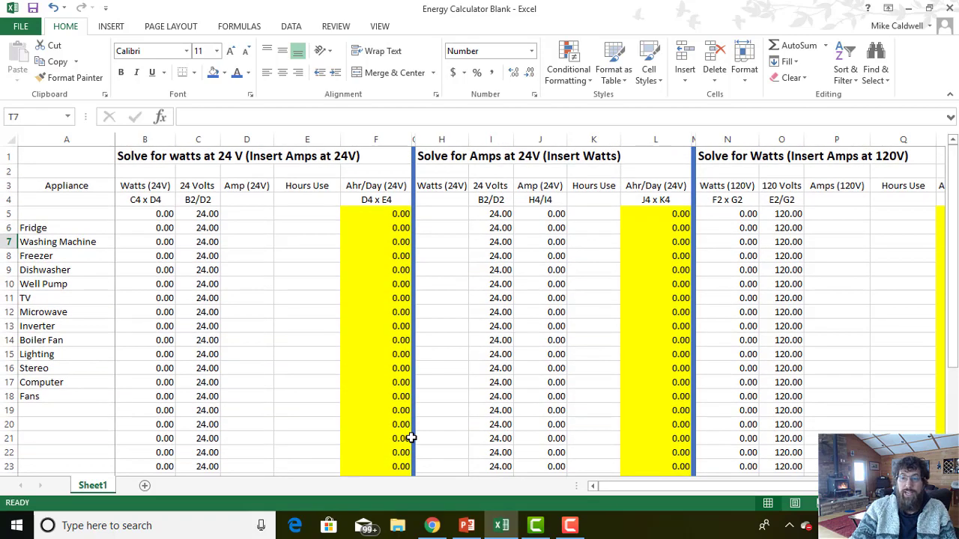
scroll(412, 438, "down", 2)
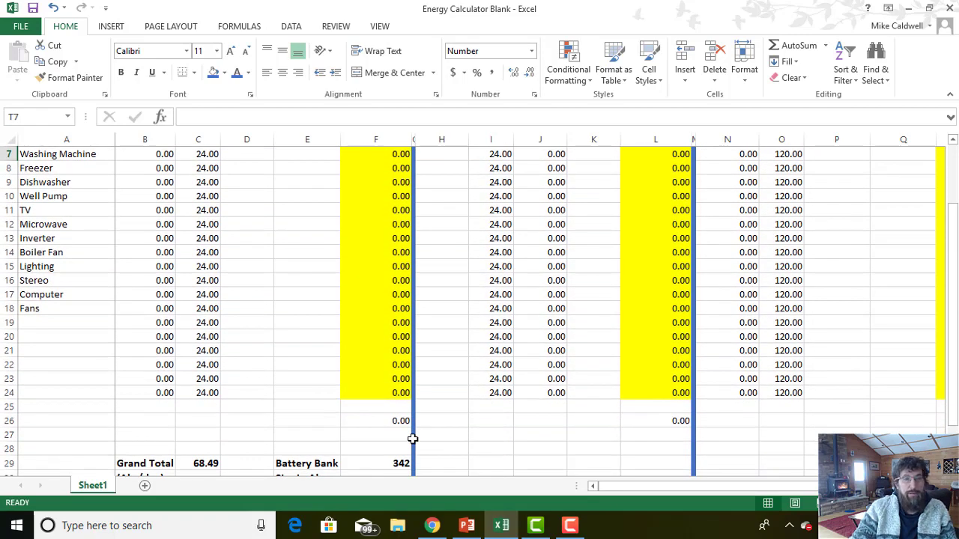
scroll(413, 438, "up", 1)
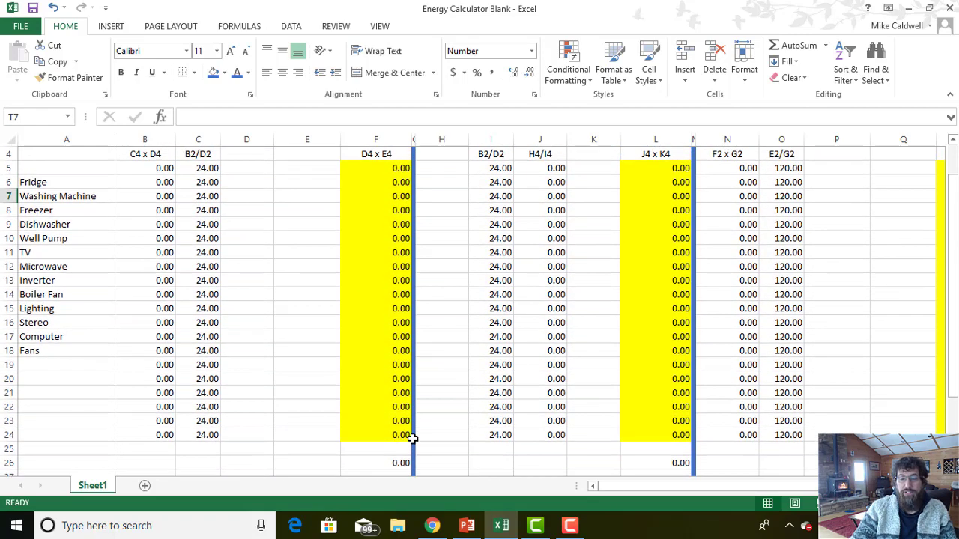
Step: Consult the energy needs slide in PowerPoint, and enter KWhr/year values of 200 for Washing Machine and 500 for Freezer in Excel
left_click(467, 526)
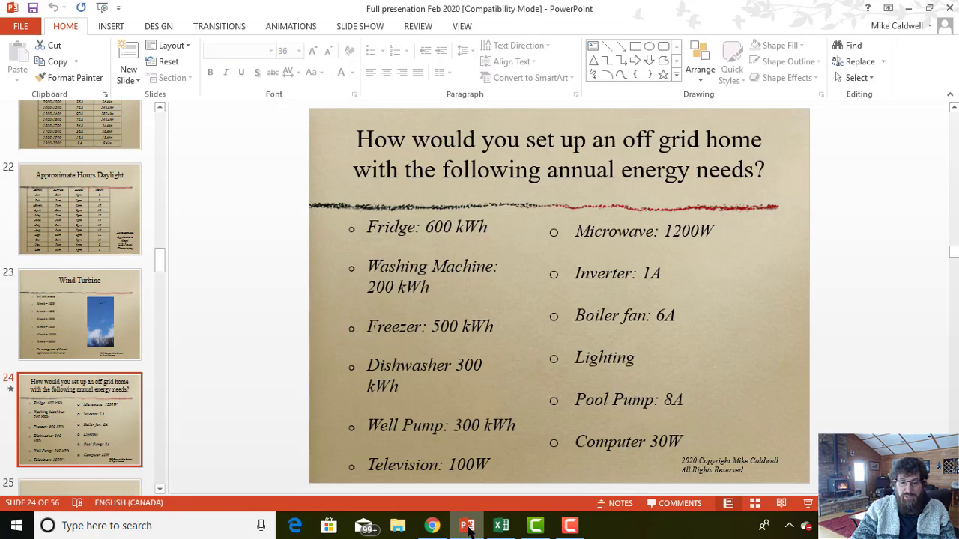
left_click(502, 526)
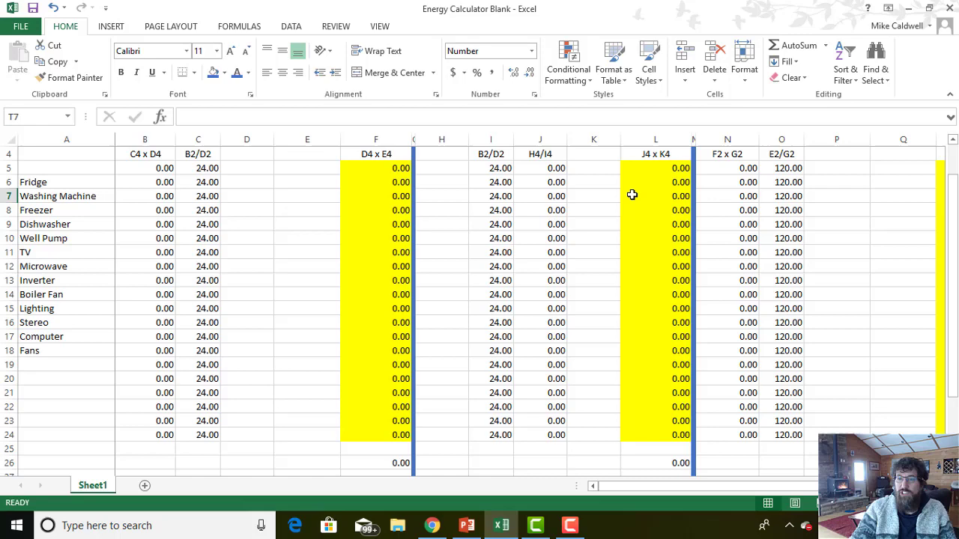
left_click_drag(712, 487, 734, 488)
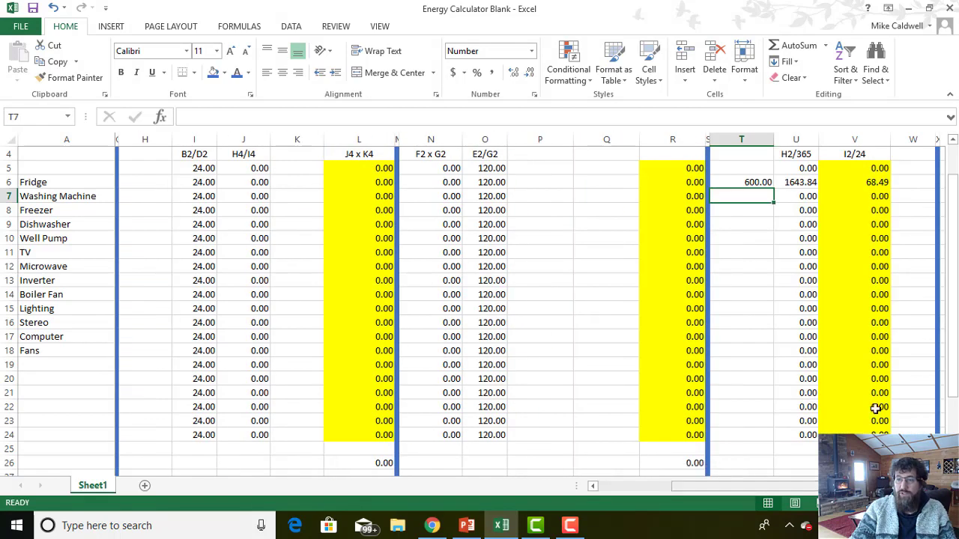
left_click(9, 196)
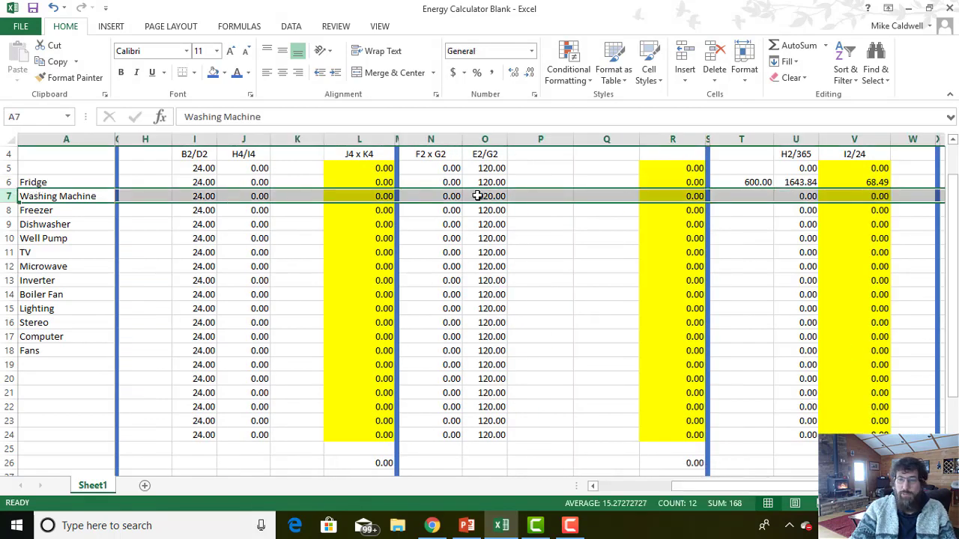
left_click(751, 196)
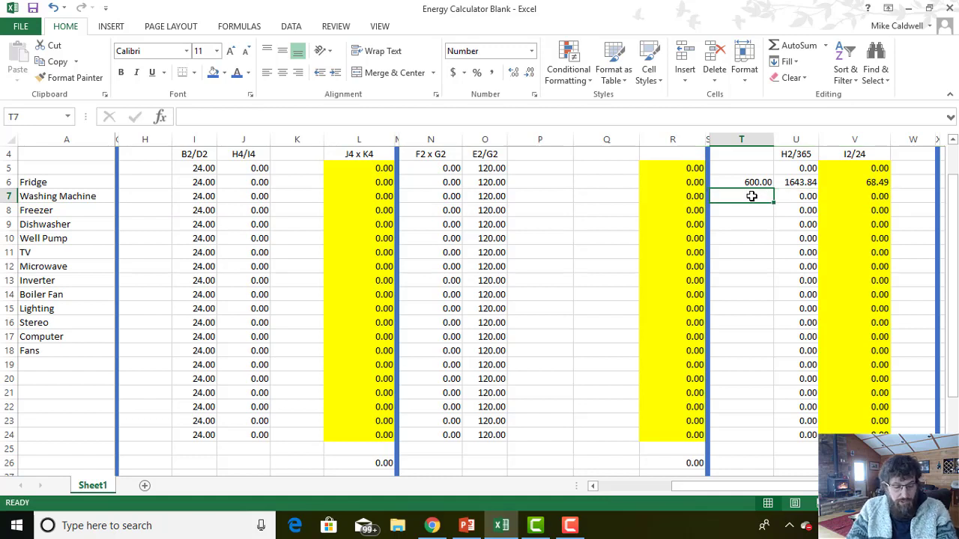
type("200")
key("Return")
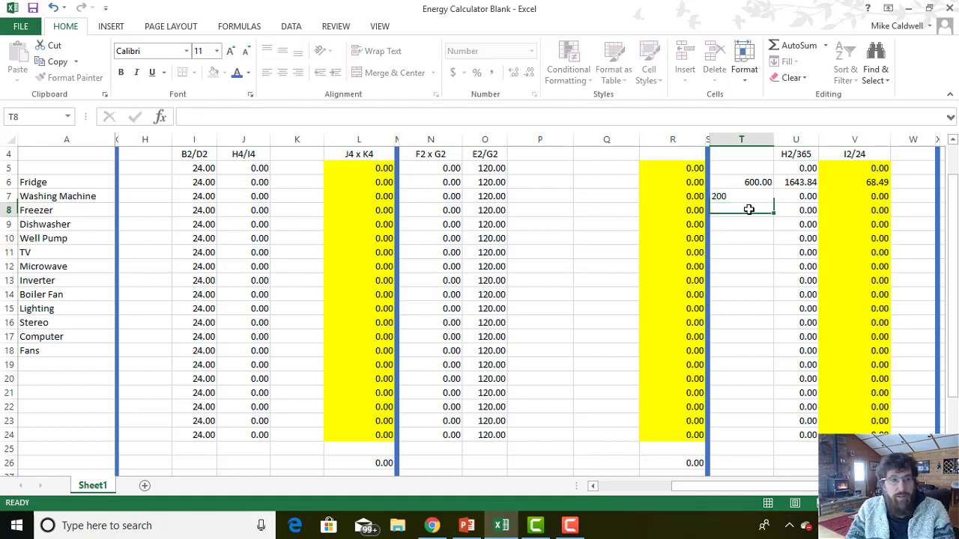
type("500")
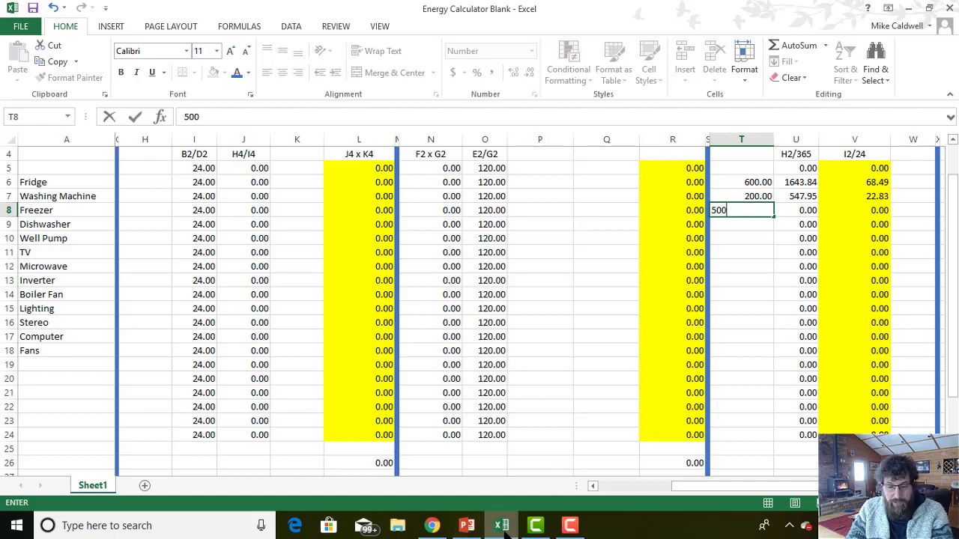
Step: Recheck the energy needs in PowerPoint, and enter 300 KWhr/year for both Dishwasher and Well Pump in Excel
left_click(465, 528)
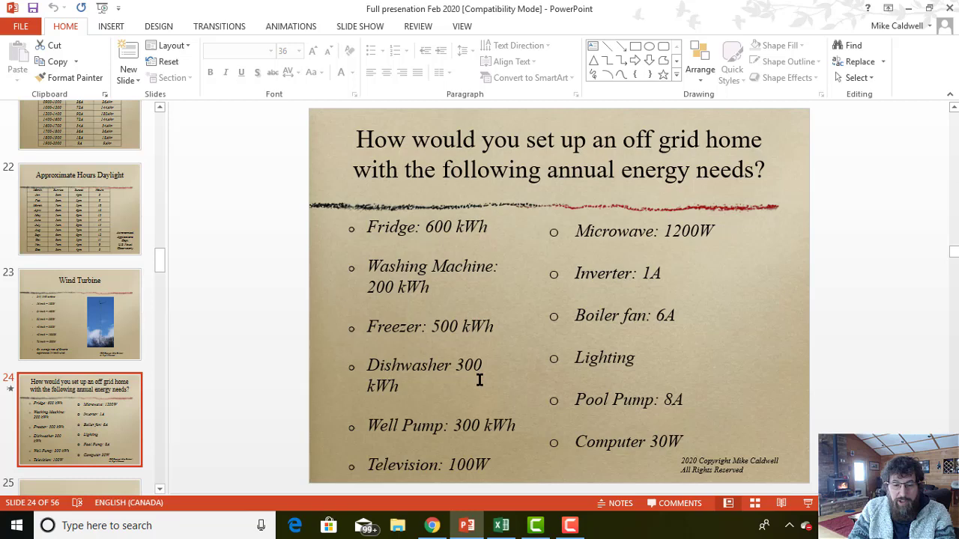
mouse_move(549, 527)
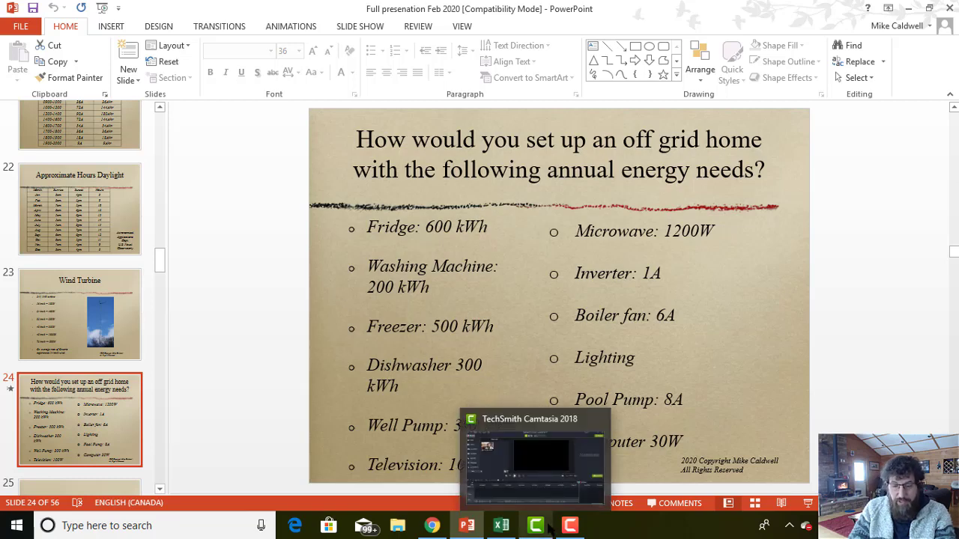
left_click(501, 527)
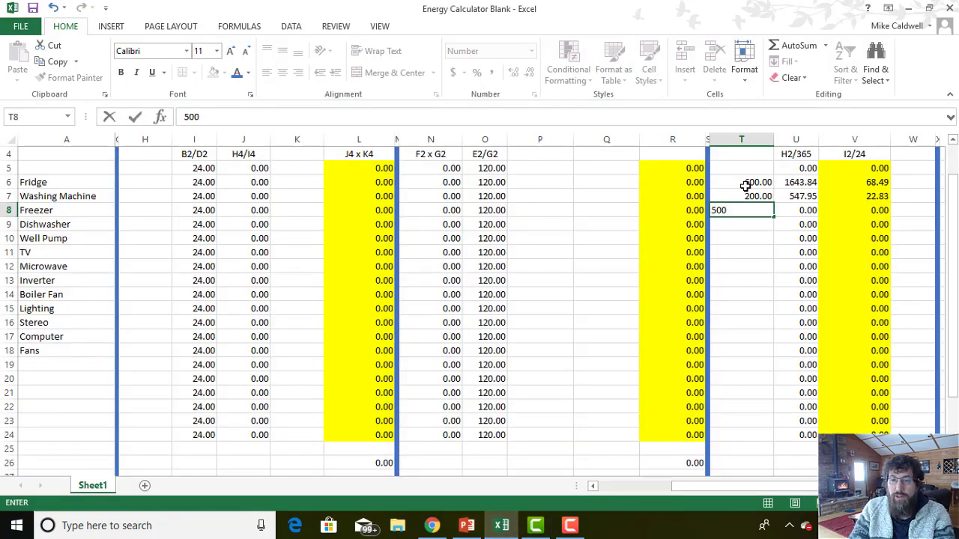
left_click(732, 226)
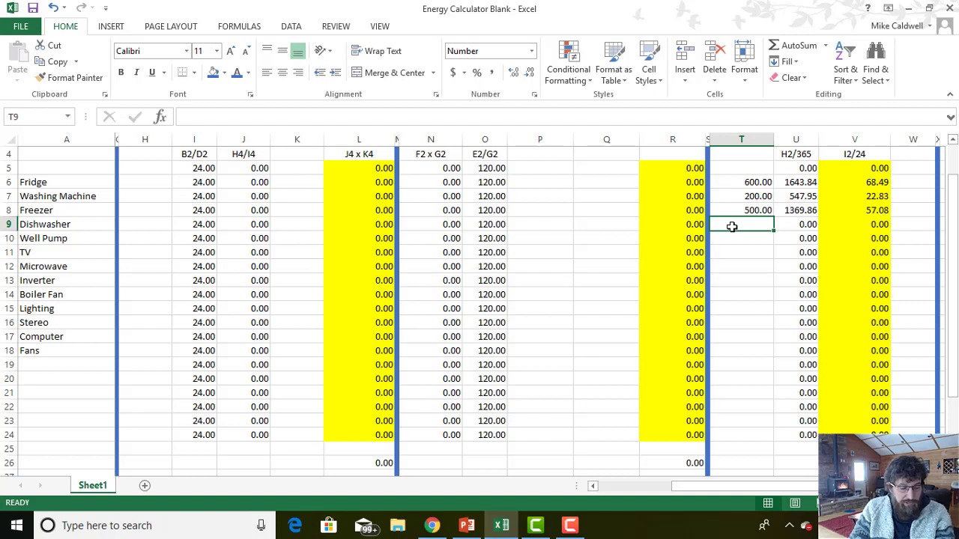
type("300")
left_click(734, 238)
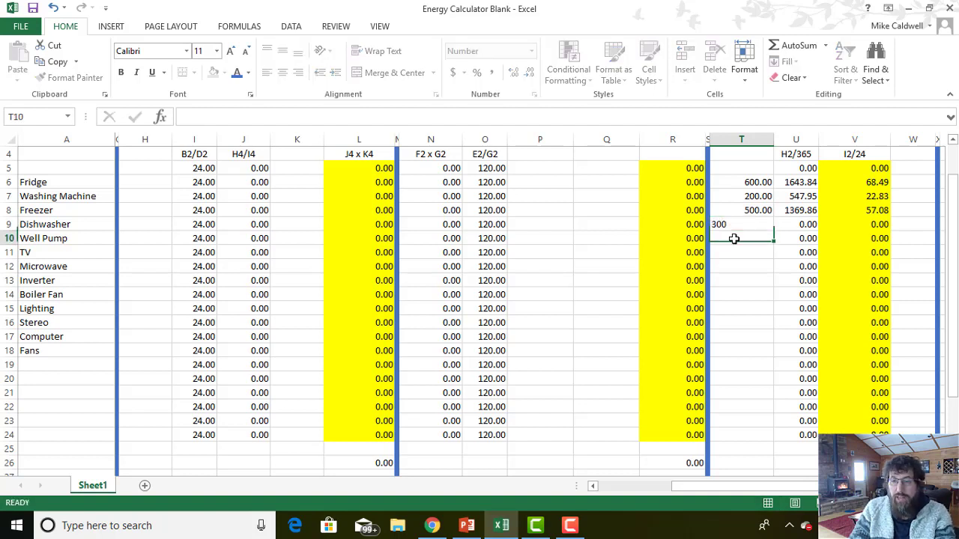
type("300")
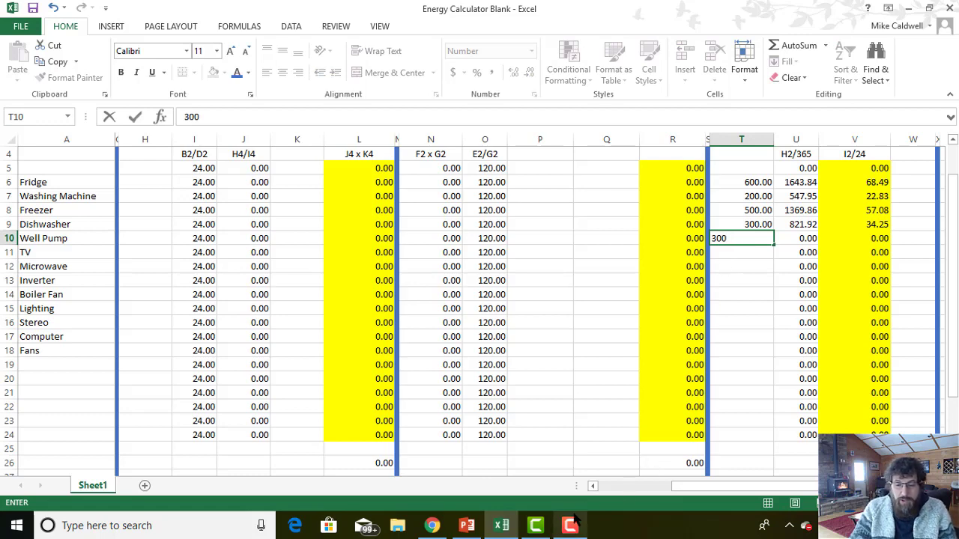
Step: Look up the television's wattage in PowerPoint, and enter 100 watts for TV in Excel's "Solve for Amps at 24V (Insert Watts)" section
mouse_move(440, 530)
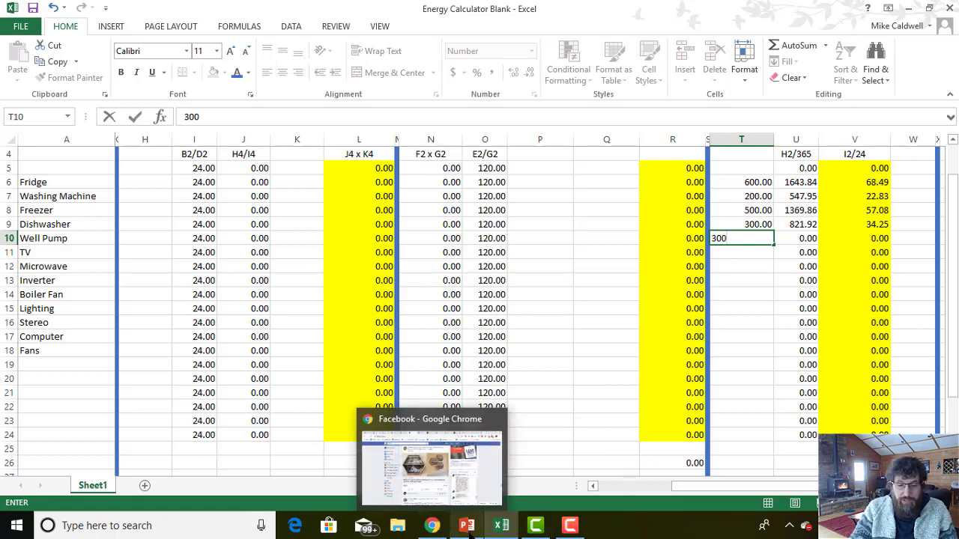
left_click(466, 481)
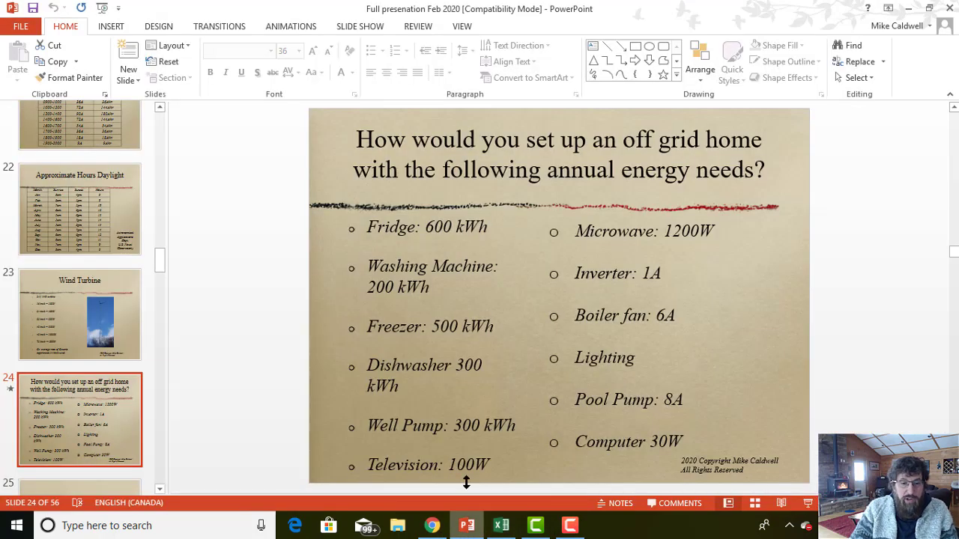
left_click(501, 525)
left_click_drag(749, 487, 600, 479)
scroll(567, 413, "up", 1)
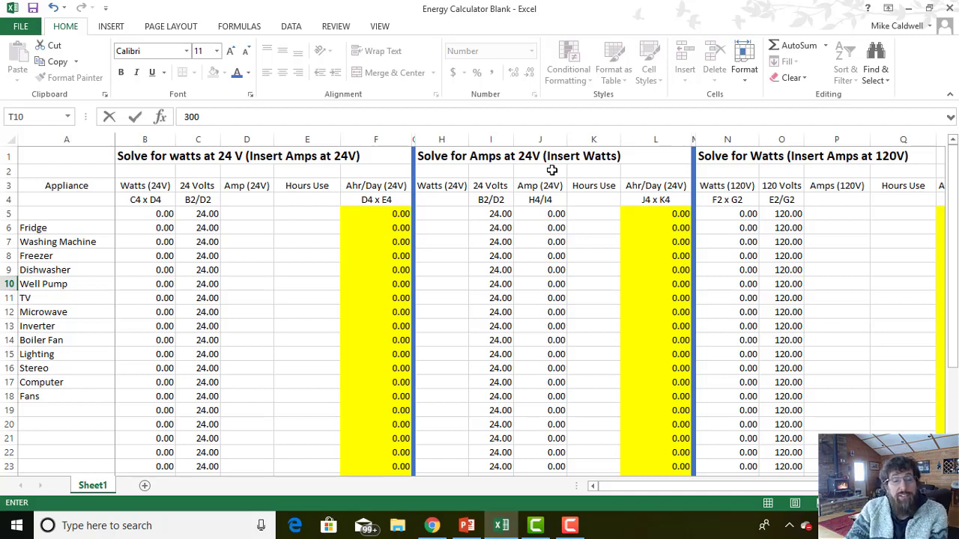
left_click(9, 298)
left_click(449, 297)
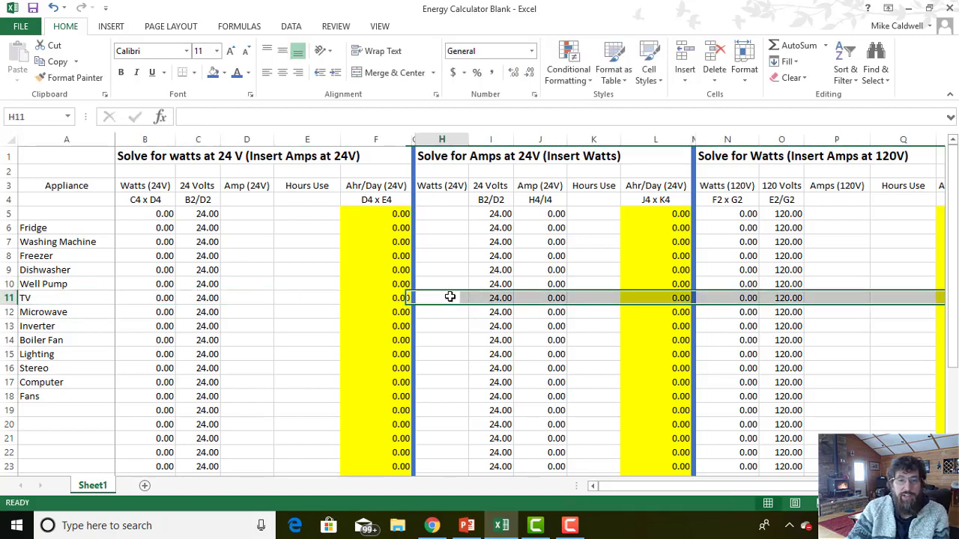
type("10")
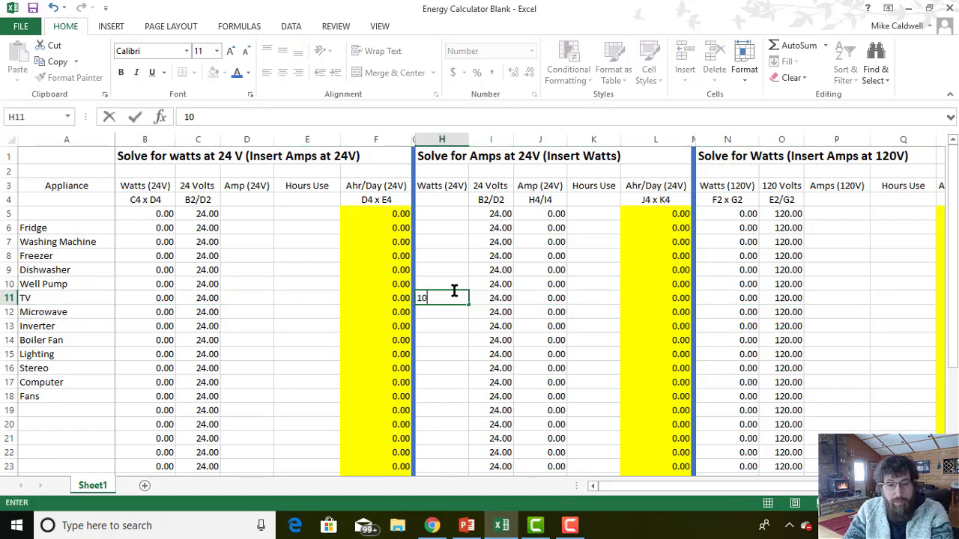
type("0")
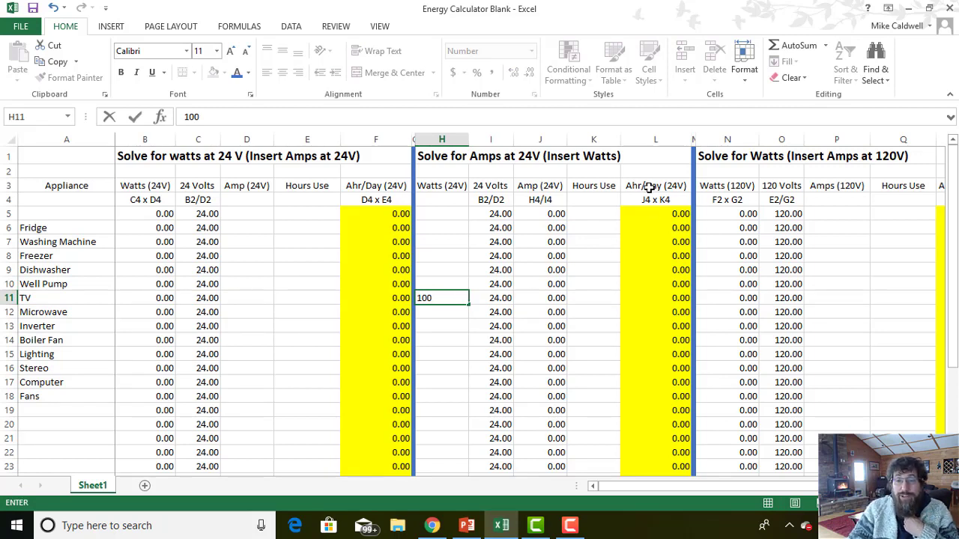
Step: Set the TV's Hours Use to 3 in the "Solve for Amps at 24V" section
left_click(592, 297)
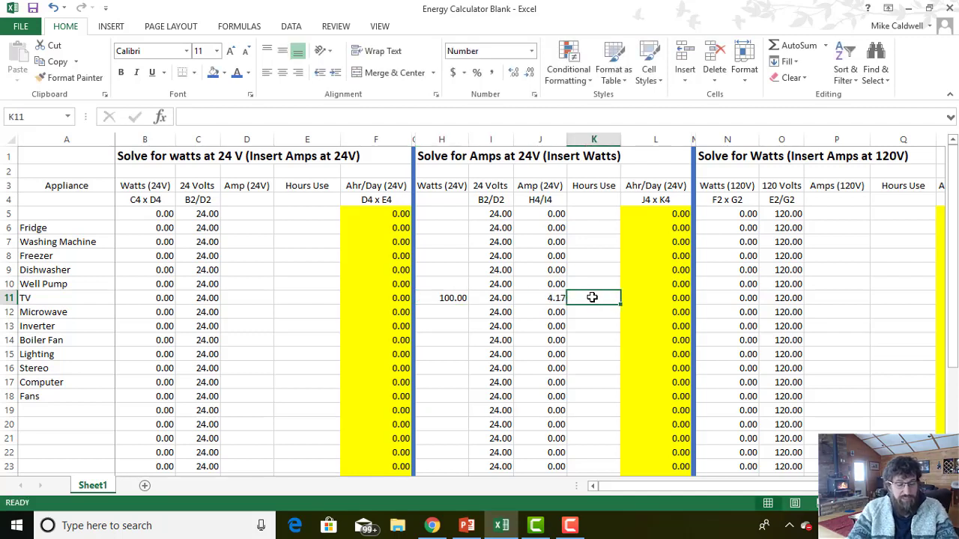
type("3")
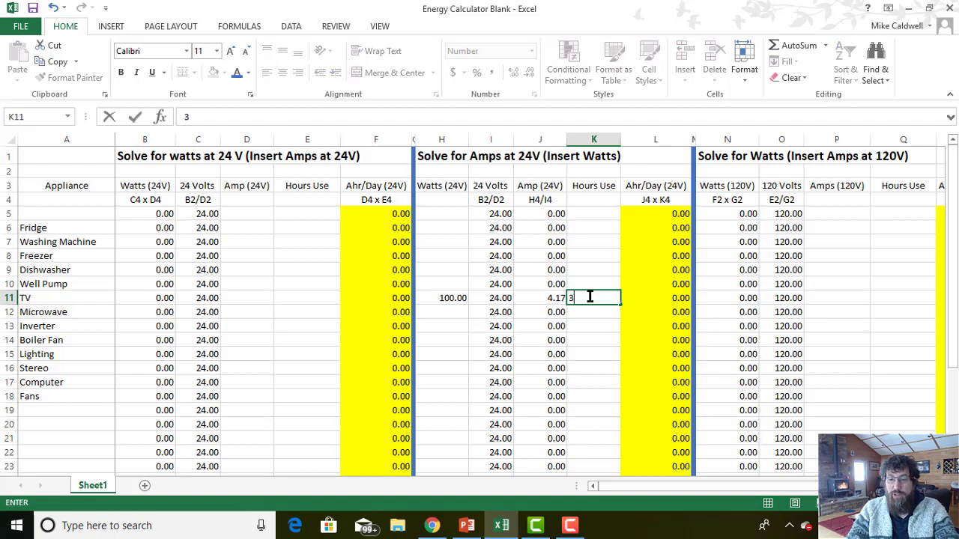
left_click(590, 313)
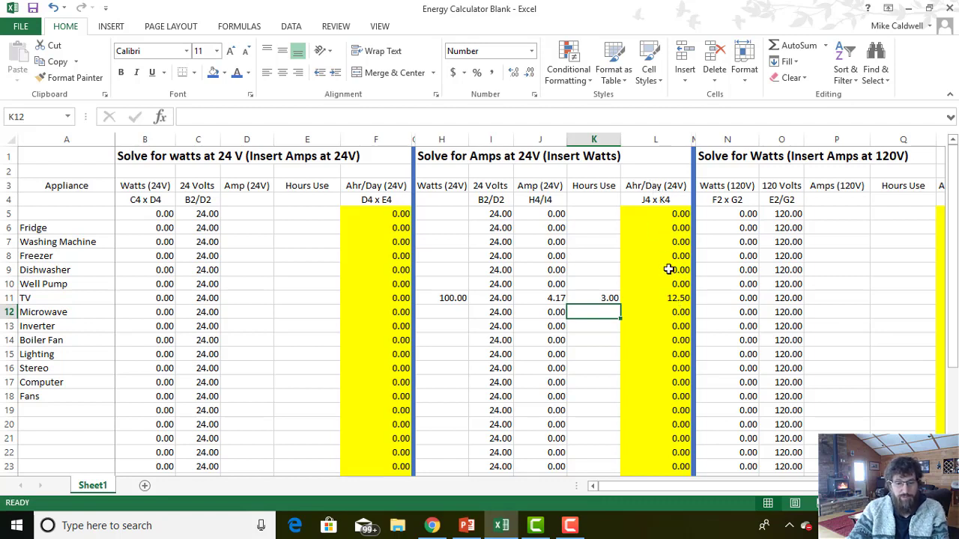
Step: Look up the microwave's load in PowerPoint, and enter 1200 watts and 0.1 Hours Use for Microwave in Excel's "Solve for Amps at 24V" section
left_click(467, 526)
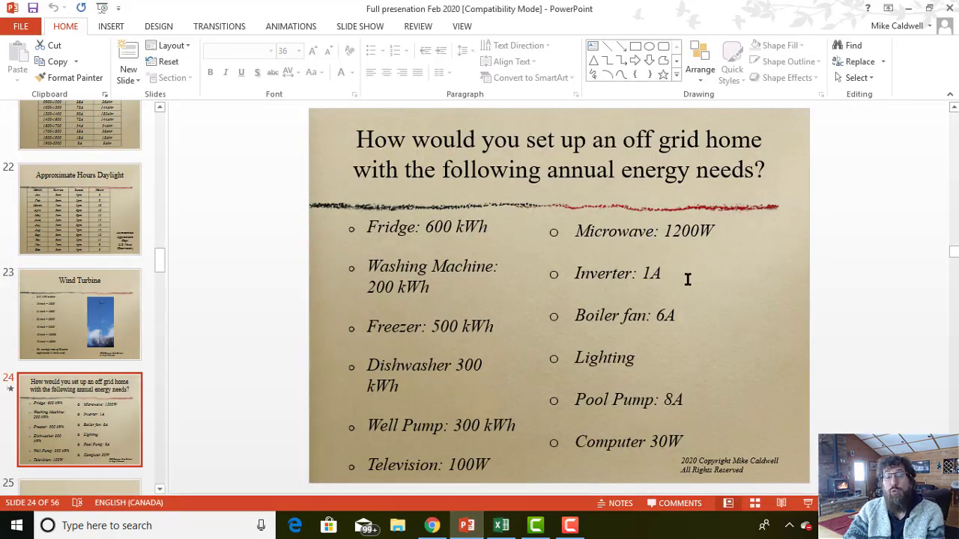
left_click(501, 526)
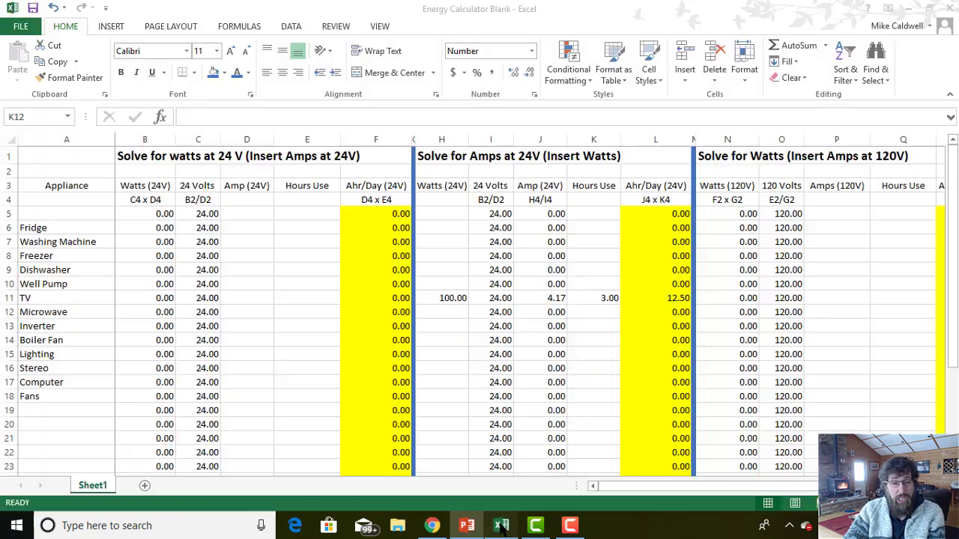
left_click(10, 312)
left_click(447, 311)
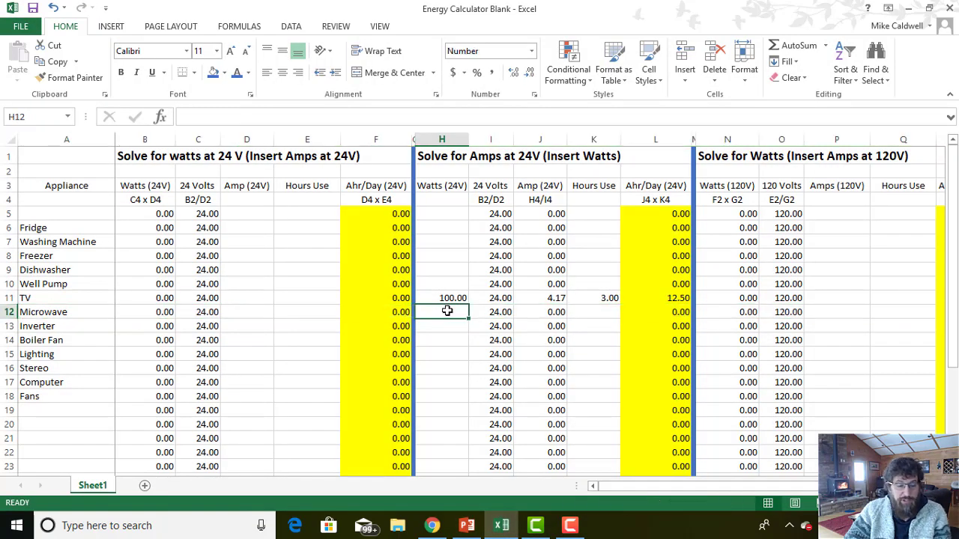
type("1200")
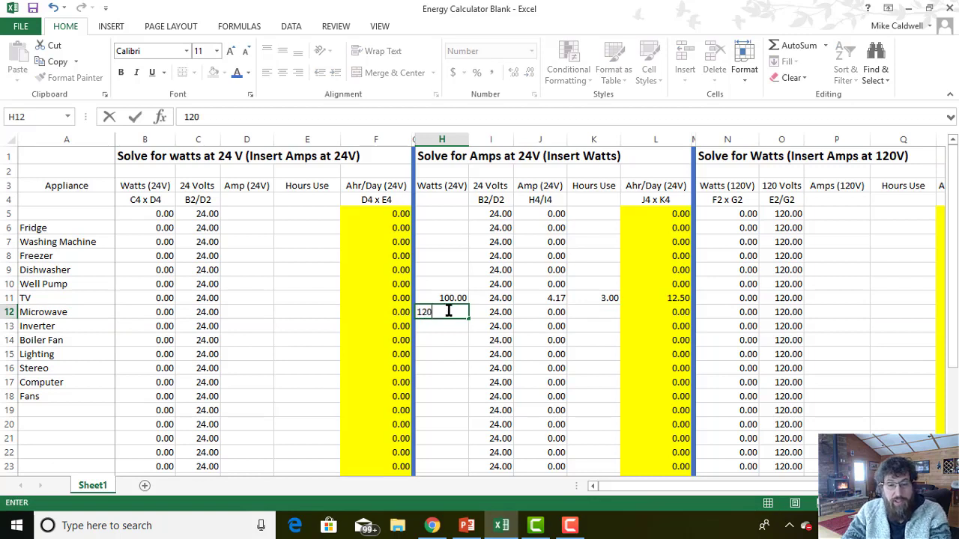
left_click(593, 311)
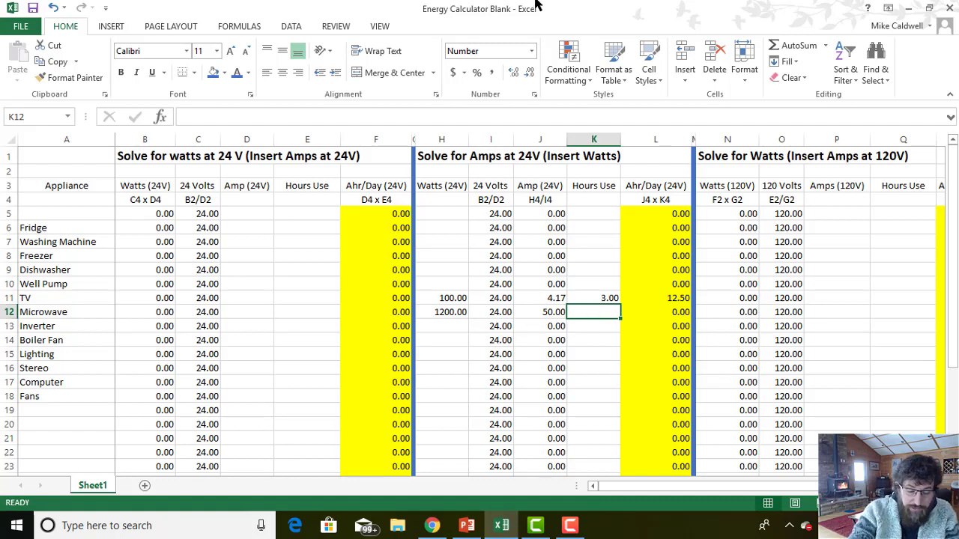
type("0.1")
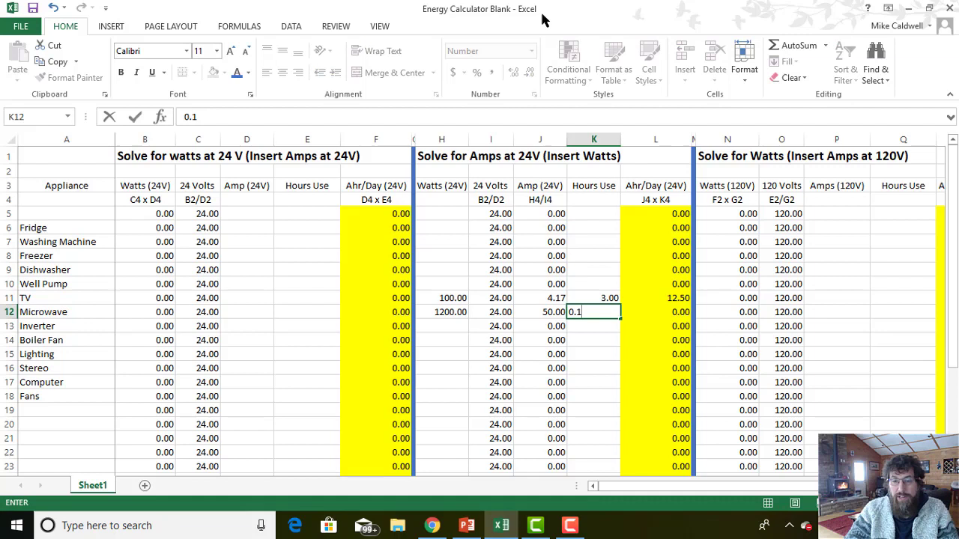
left_click(602, 359)
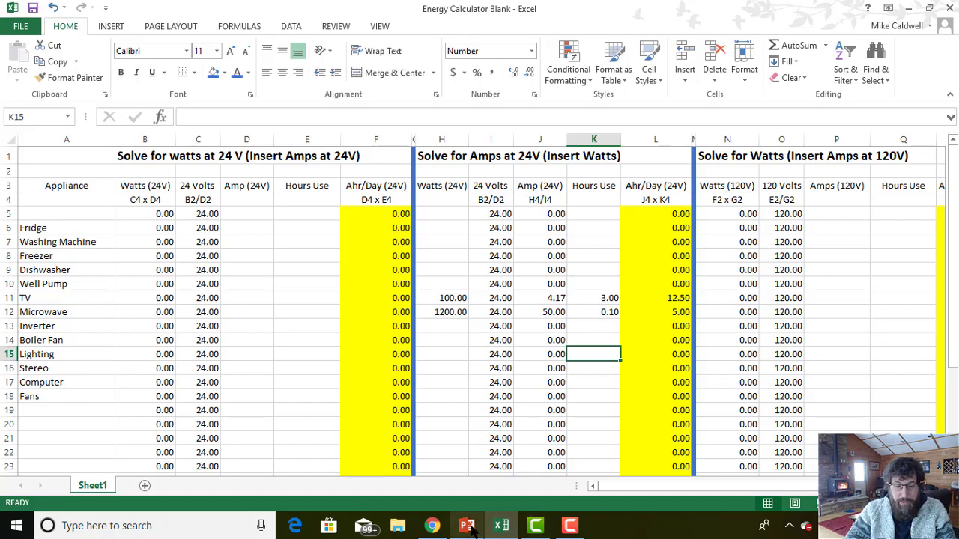
Step: Look up the inverter's load in PowerPoint, and enter 1 amp and 24 Hours Use for Inverter in Excel's "Solve for watts at 24 V" section
mouse_move(470, 529)
left_click(496, 459)
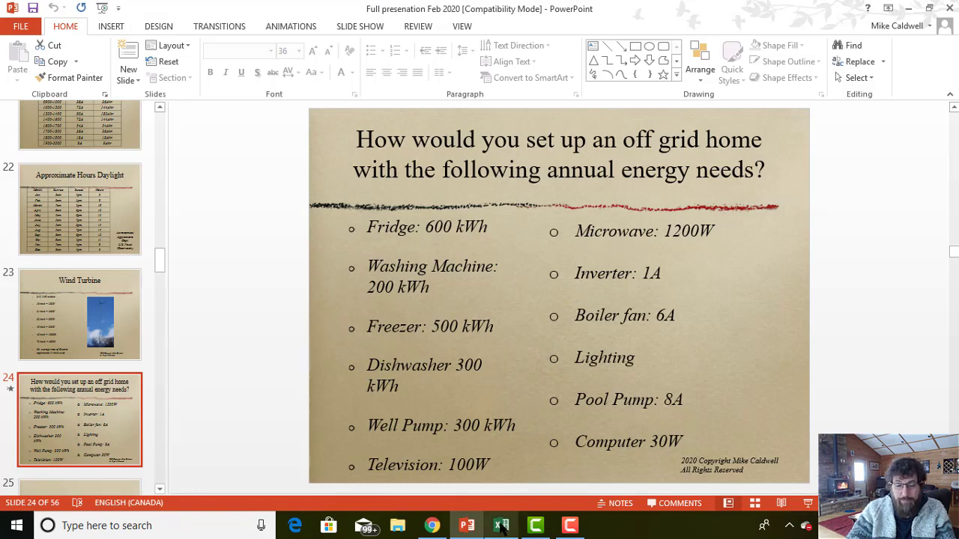
mouse_move(500, 527)
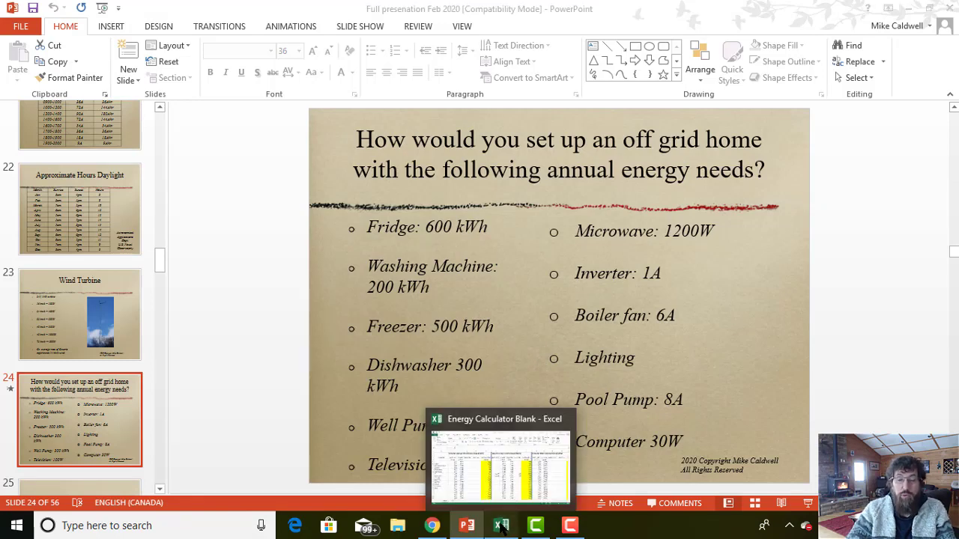
left_click(500, 527)
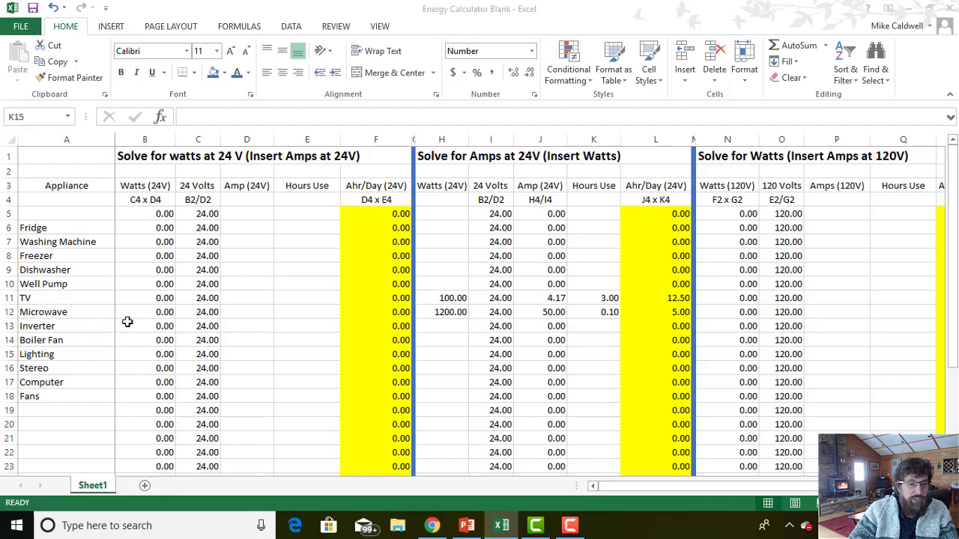
left_click(257, 325)
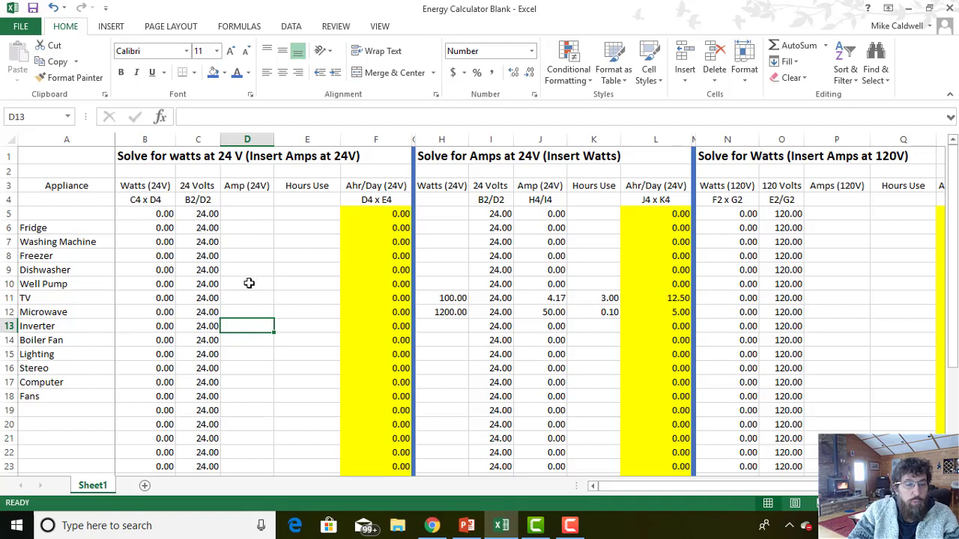
type("1")
left_click(309, 329)
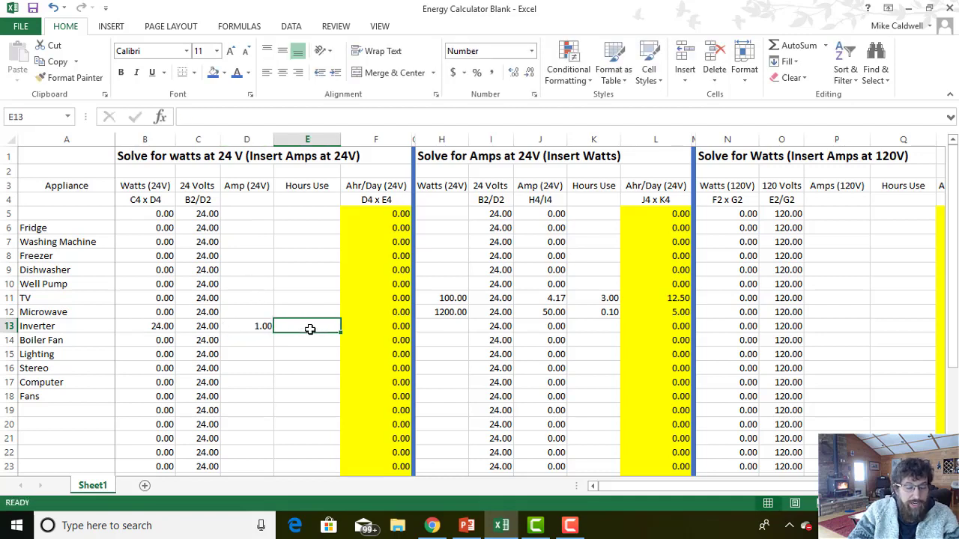
type("24")
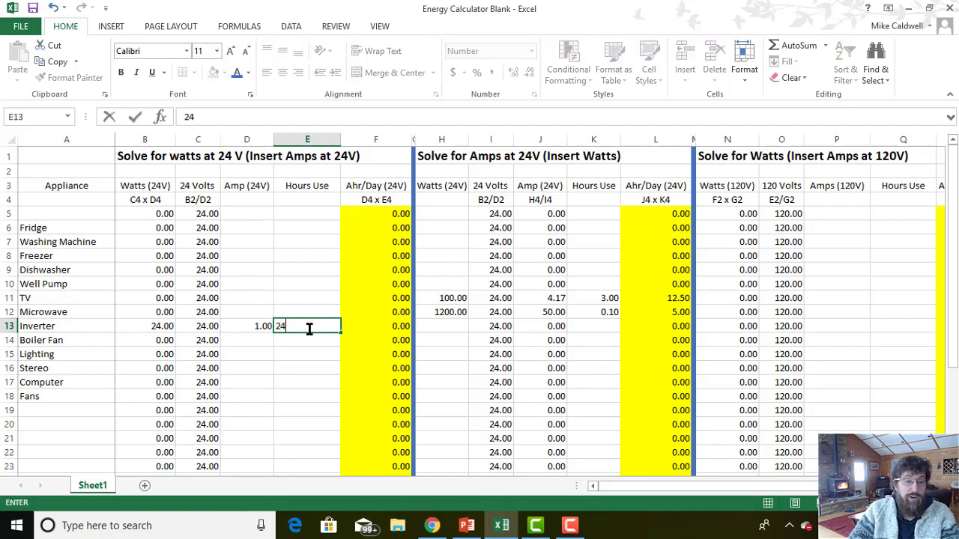
key("Return")
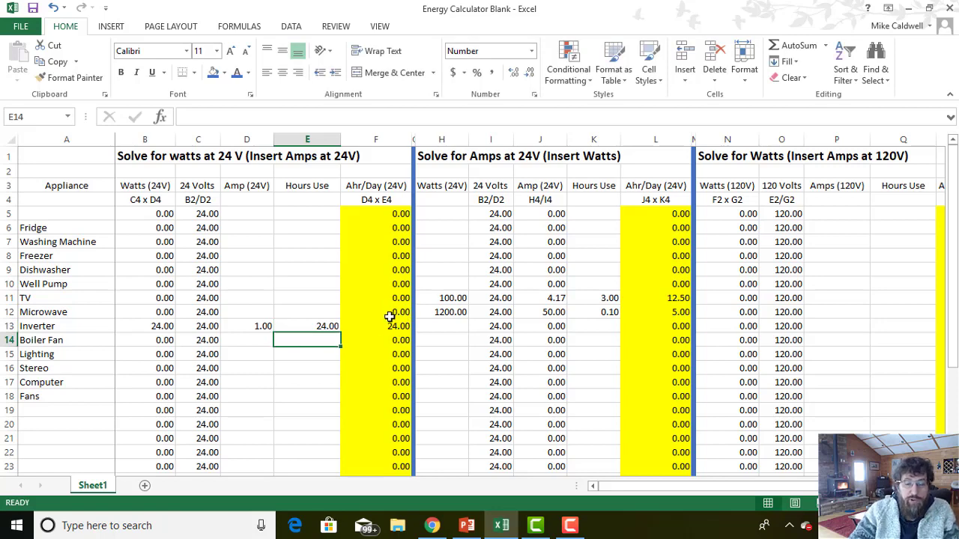
Step: Look up the boiler fan's load in PowerPoint, and enter 6 amps and 1.5 Hours Use in Excel's "Solve for Watts (Insert Amps at 120V)" section
left_click(467, 526)
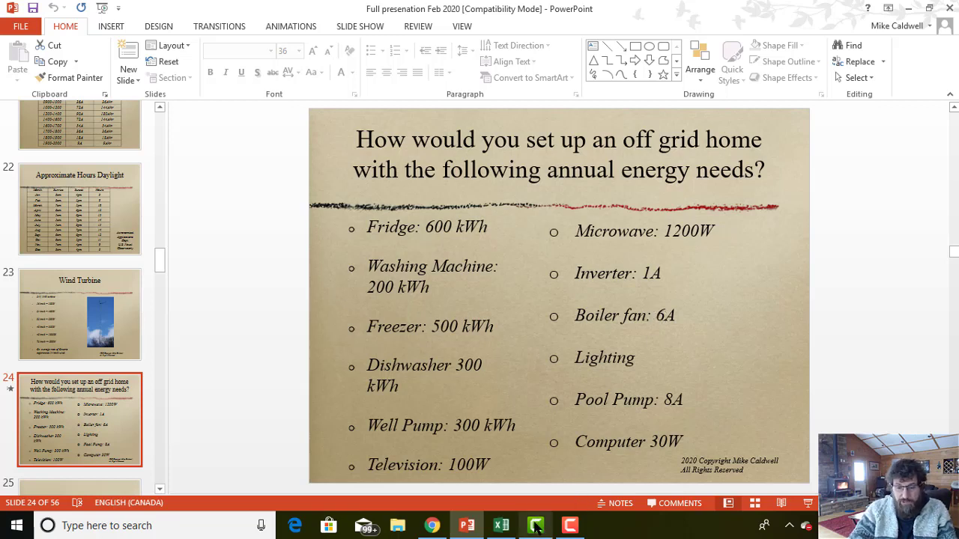
mouse_move(466, 528)
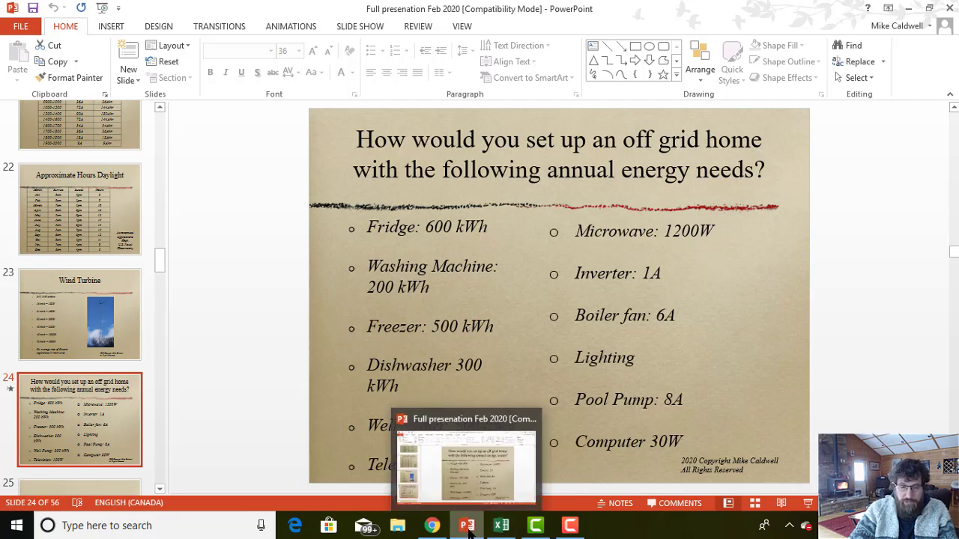
left_click(501, 525)
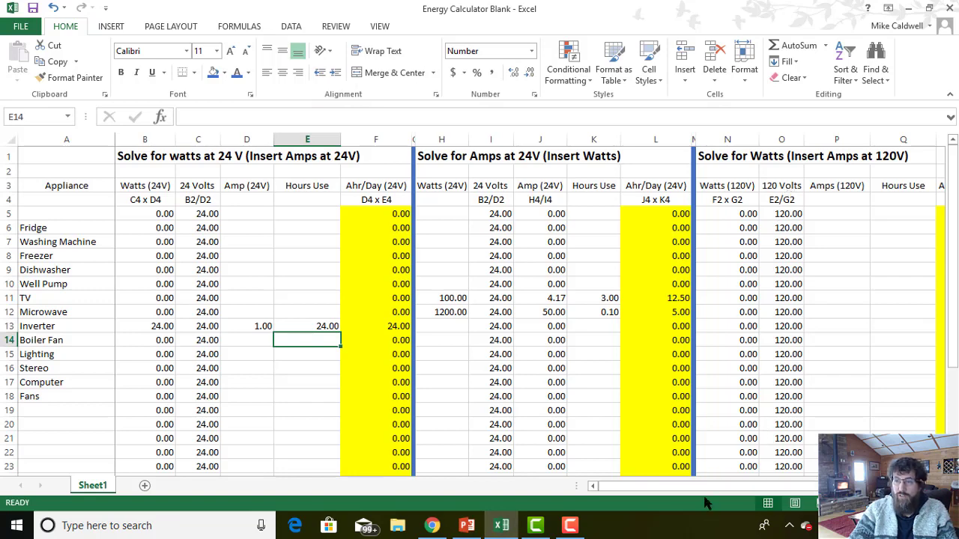
left_click_drag(690, 487, 719, 487)
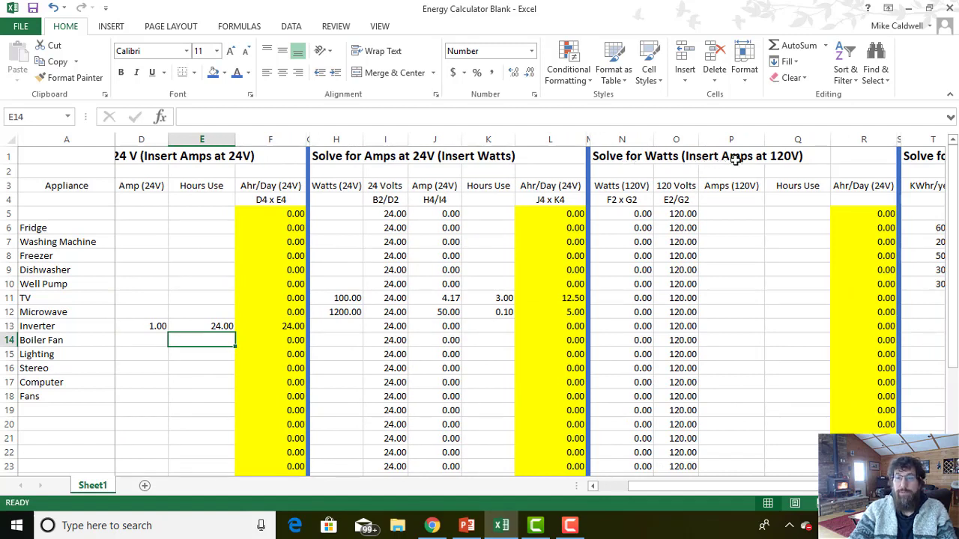
left_click(9, 340)
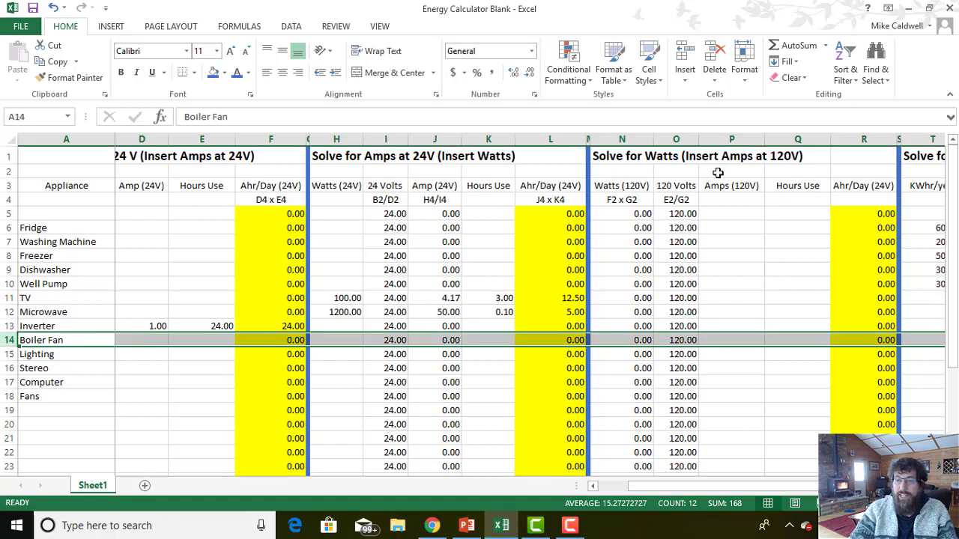
left_click(731, 339)
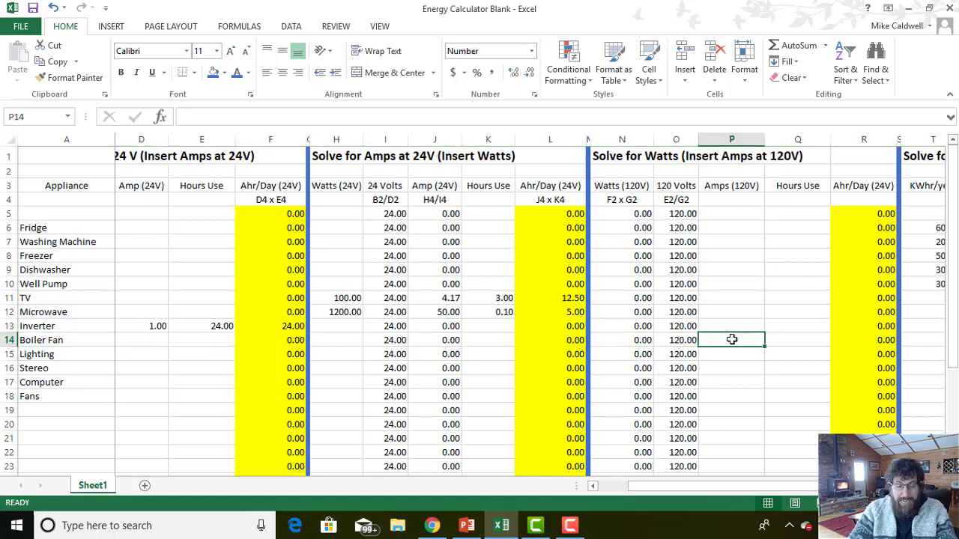
type("6")
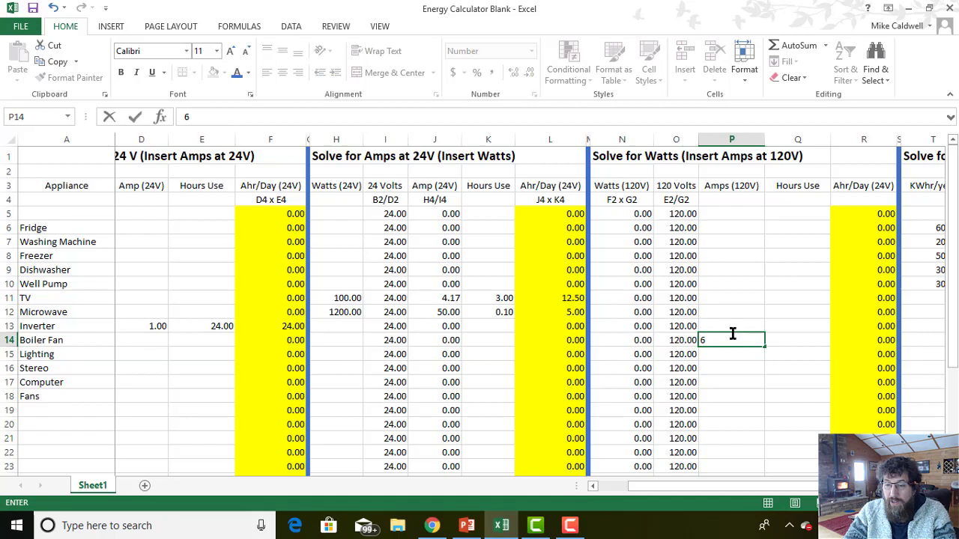
left_click(789, 341)
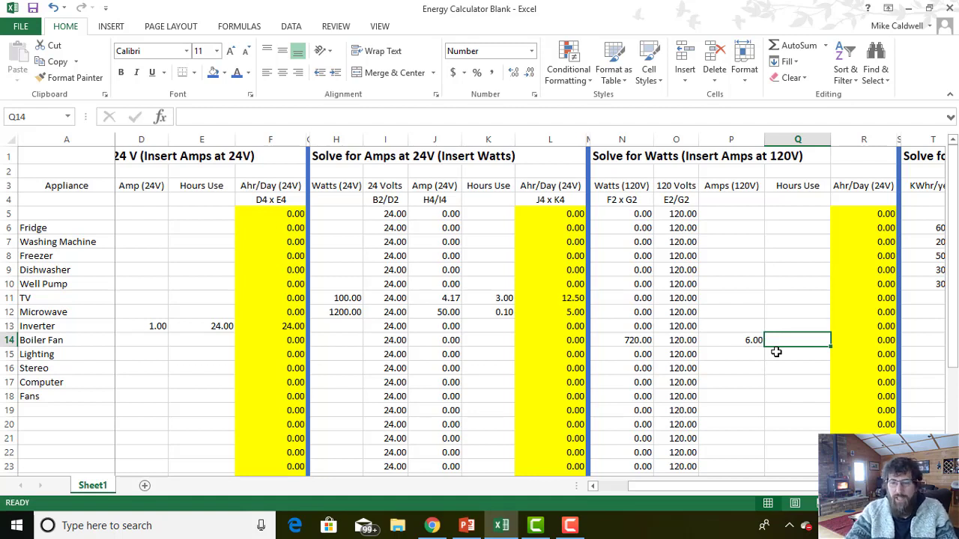
type("1")
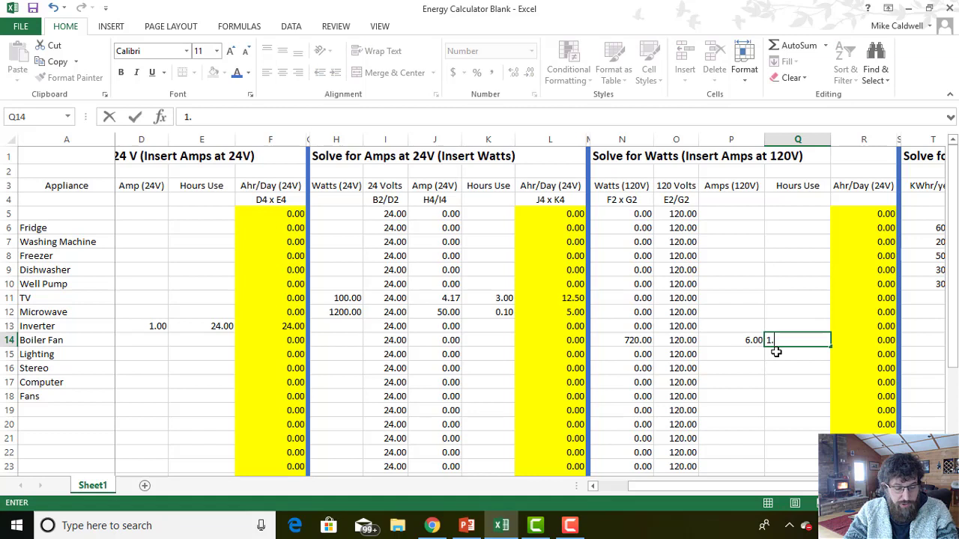
type(".5")
left_click(749, 394)
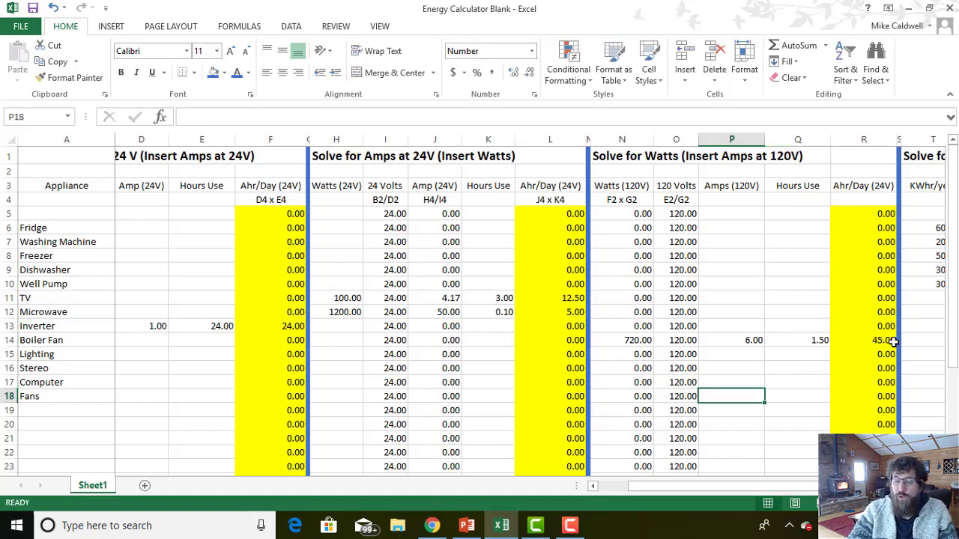
Step: Check the lighting entry in PowerPoint, and enter 33 watts and 6 Hours Use for Lighting in Excel's "Solve for Amps at 24V" section
left_click(467, 527)
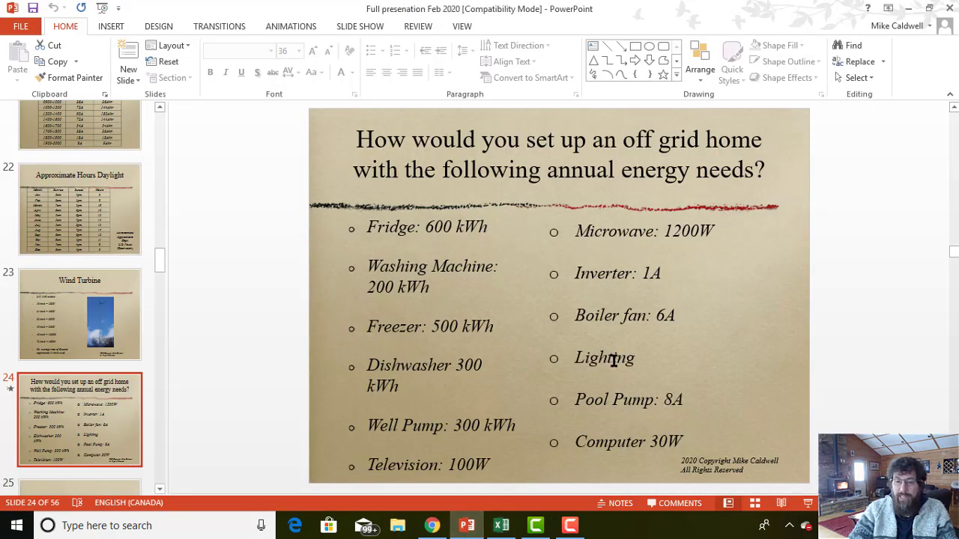
left_click(504, 527)
left_click_drag(688, 488, 654, 486)
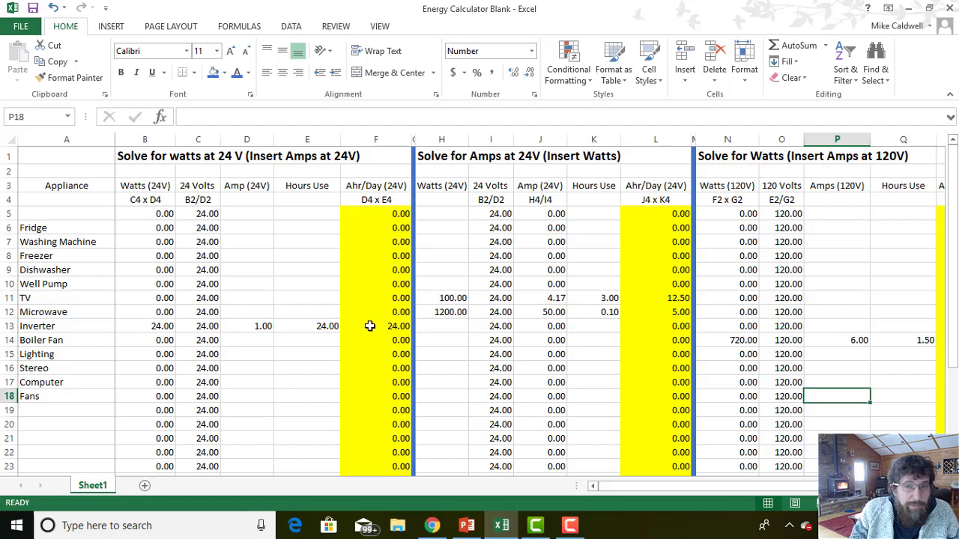
left_click(7, 355)
left_click(432, 352)
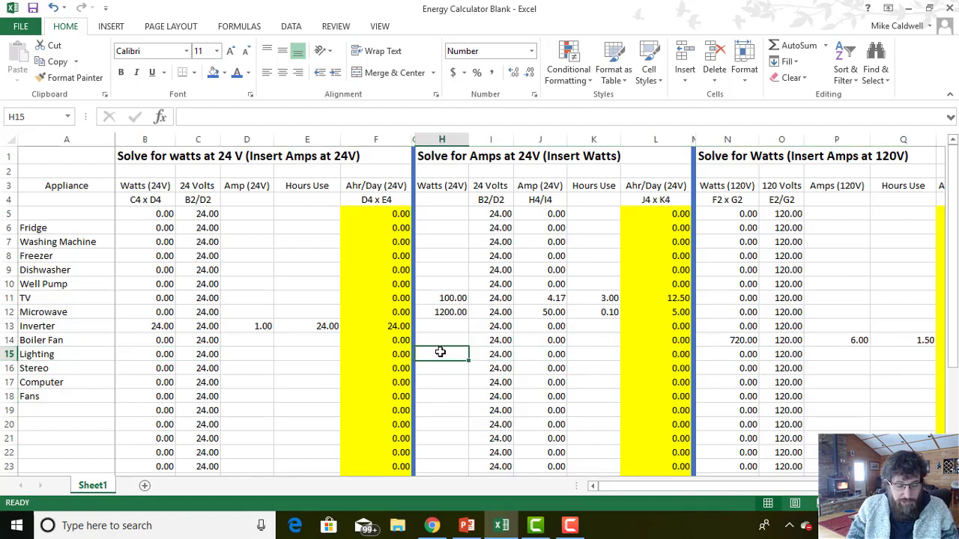
type("33")
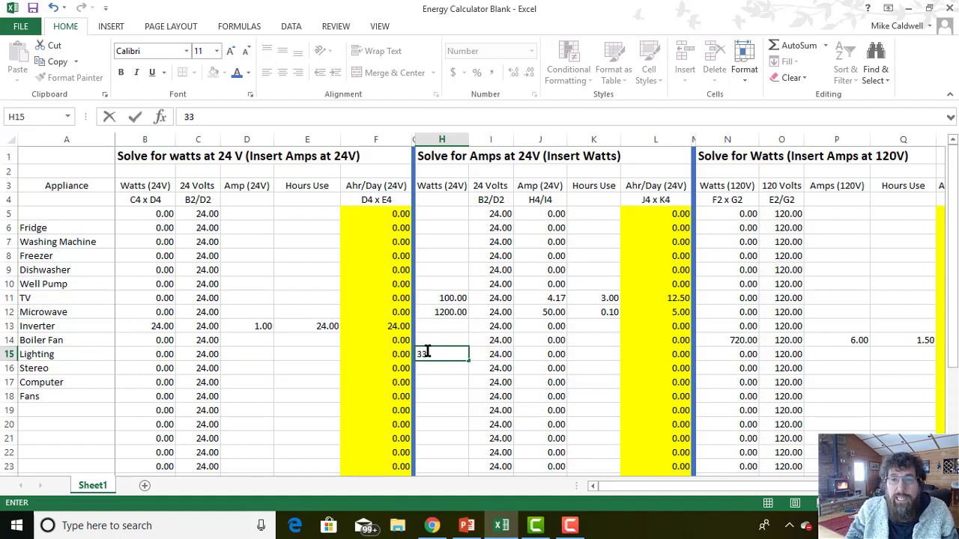
left_click(590, 355)
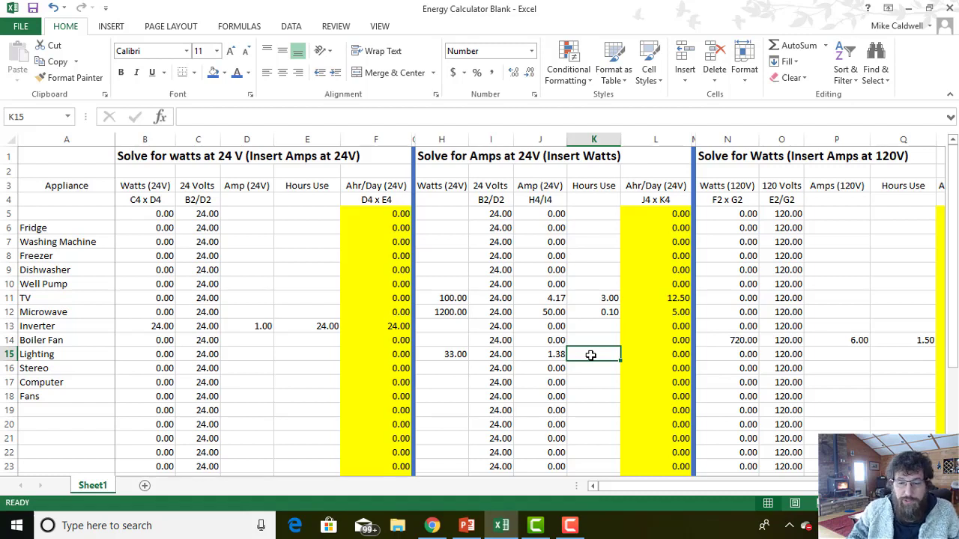
type("6")
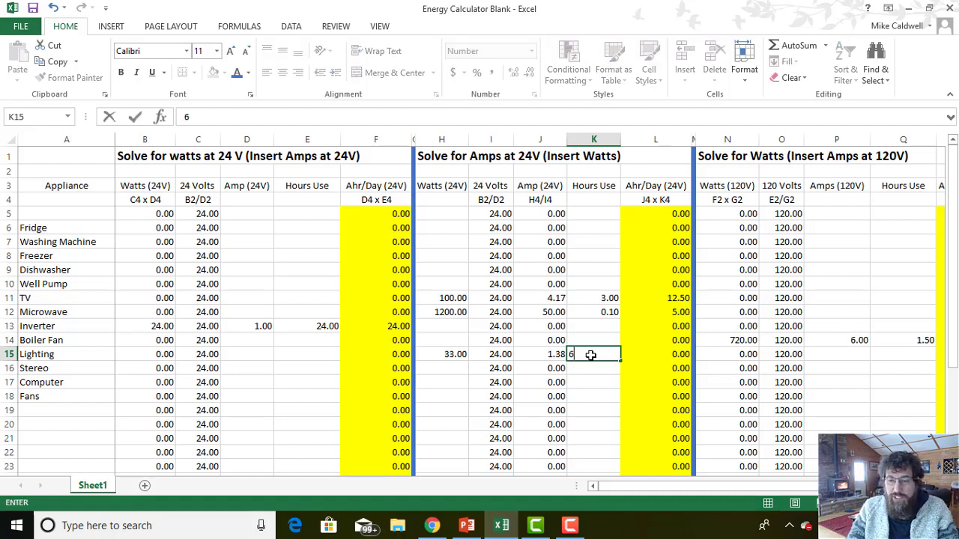
left_click(641, 354)
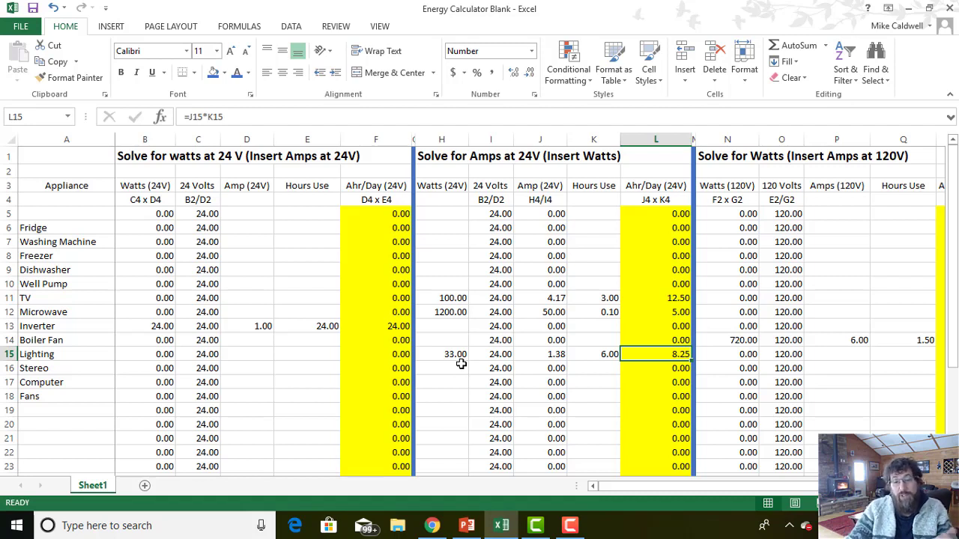
Step: Set Lighting's Watts (24V) value to 50 in the "Solve for Amps at 24V" section
left_click(452, 356)
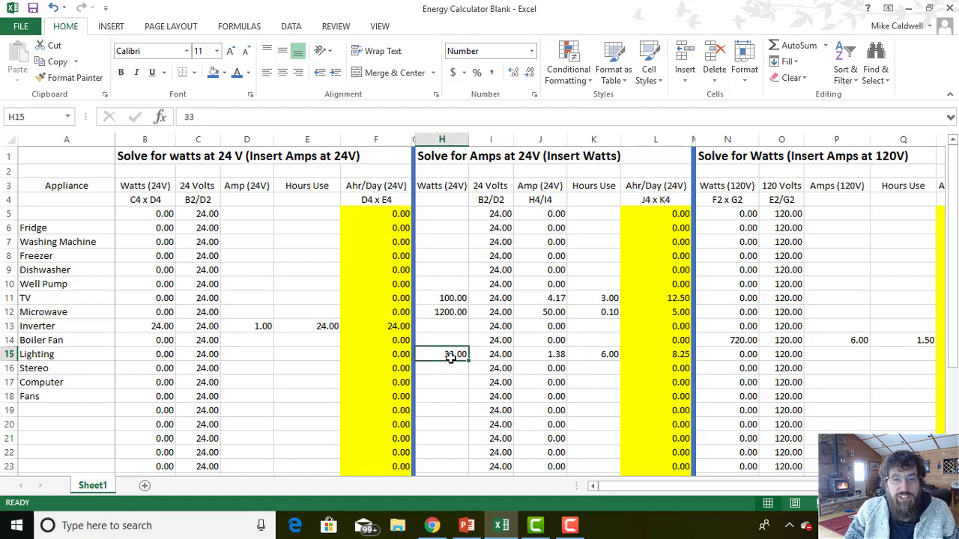
type("50")
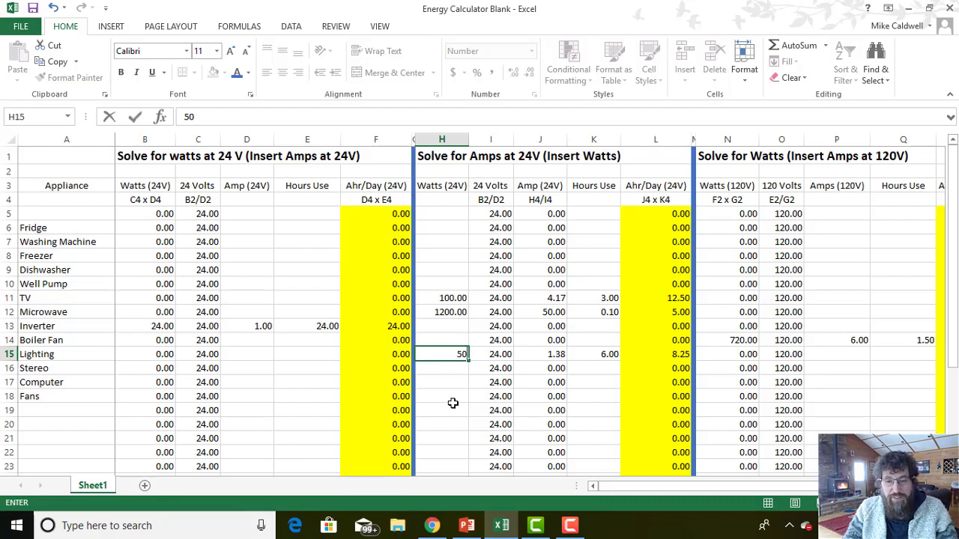
left_click(453, 400)
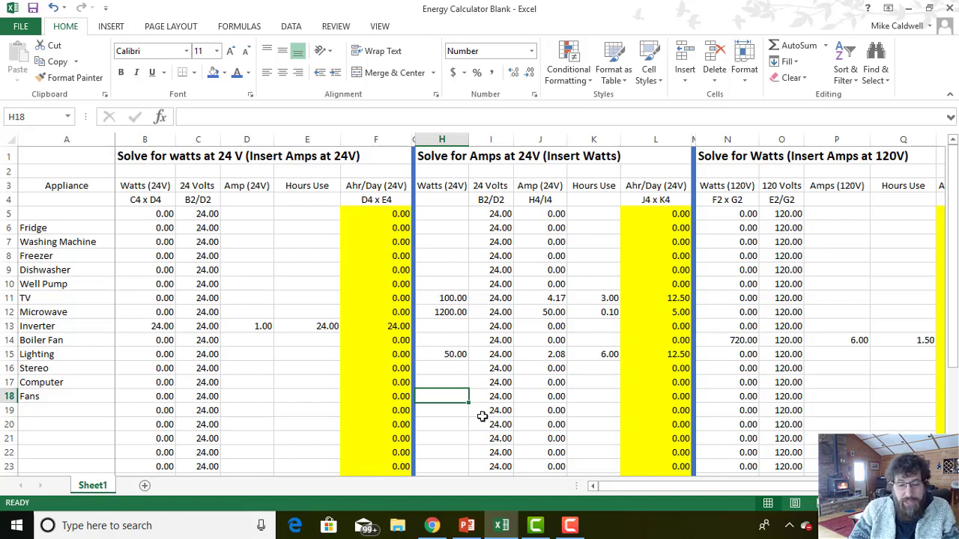
Step: Check the next load on the PowerPoint slide, and add Pool Pump to Excel's Appliance list in cell A19
left_click(465, 528)
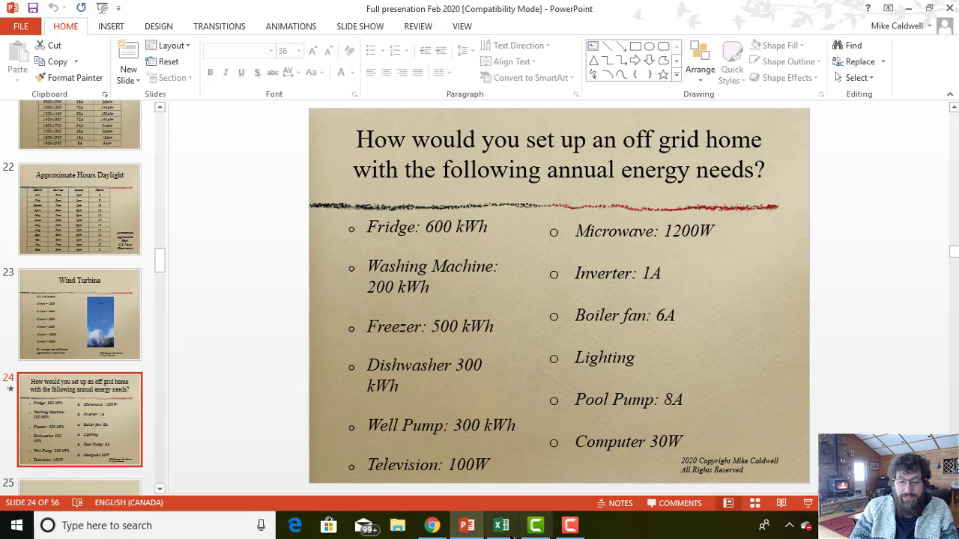
left_click(501, 528)
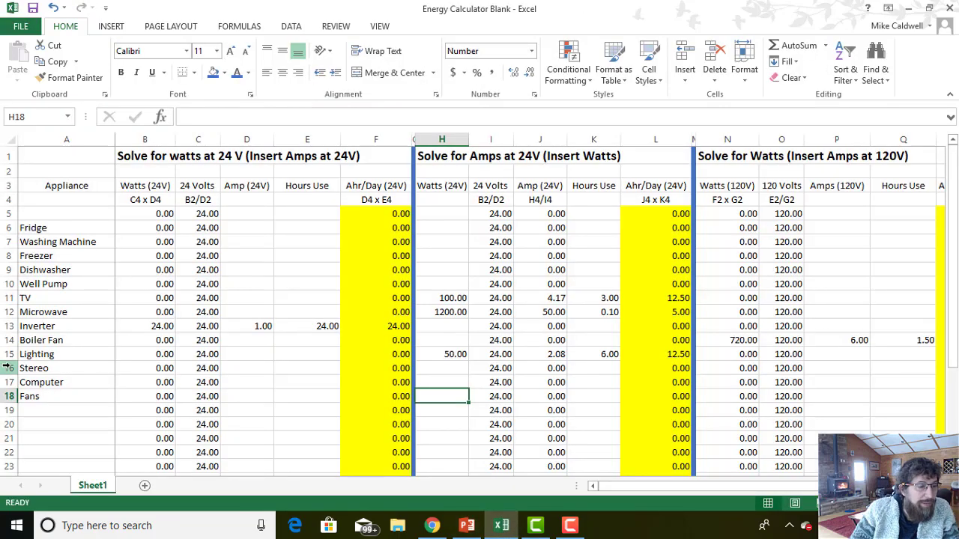
left_click(10, 409)
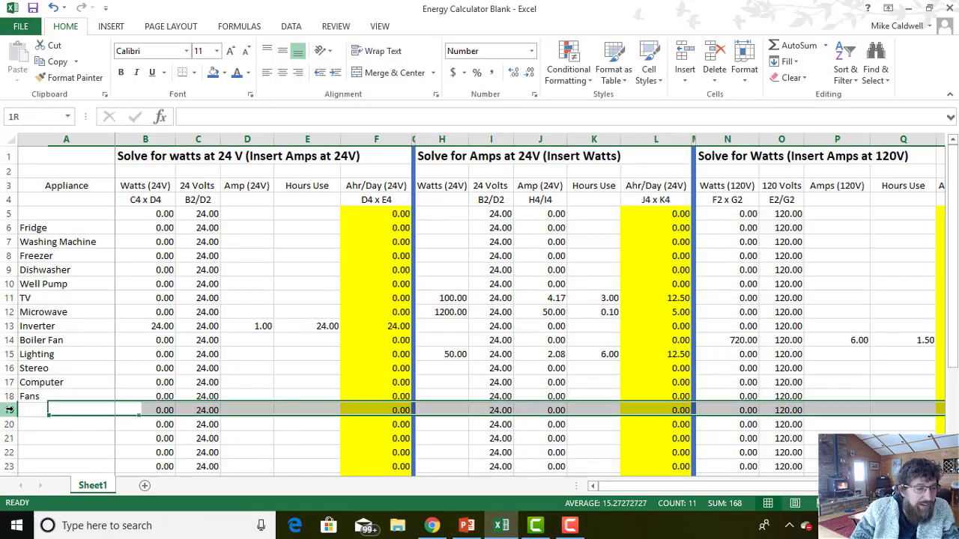
left_click(32, 407)
type("P")
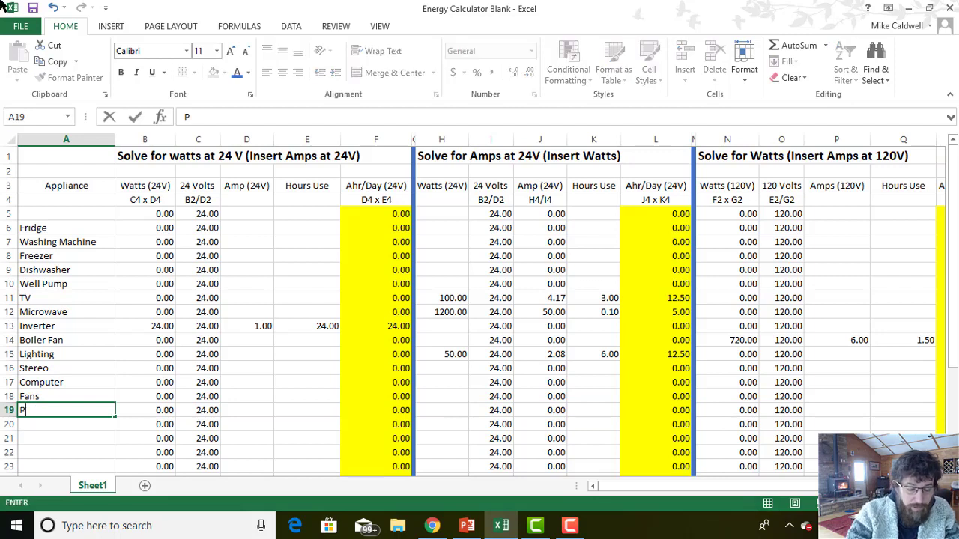
type("ool Pump")
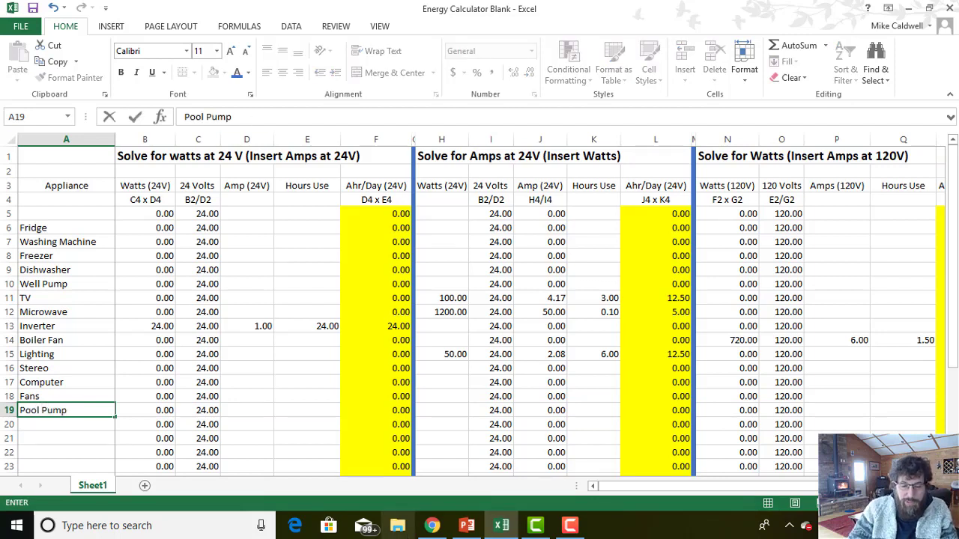
Step: Look up the pool pump's load in PowerPoint, and enter 8 amps and 12 Hours Use in Excel's "Solve for Watts (Insert Amps at 120V)" section
left_click(467, 527)
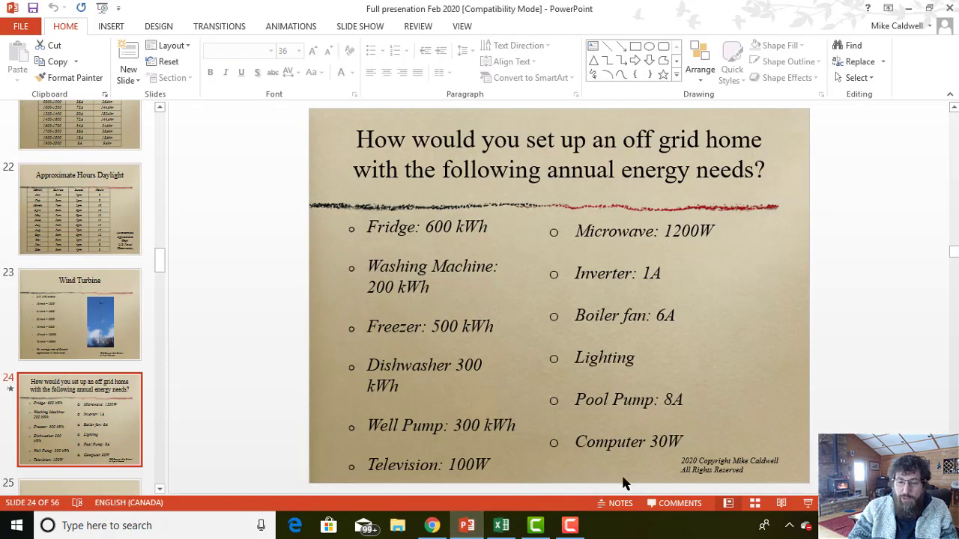
left_click(502, 527)
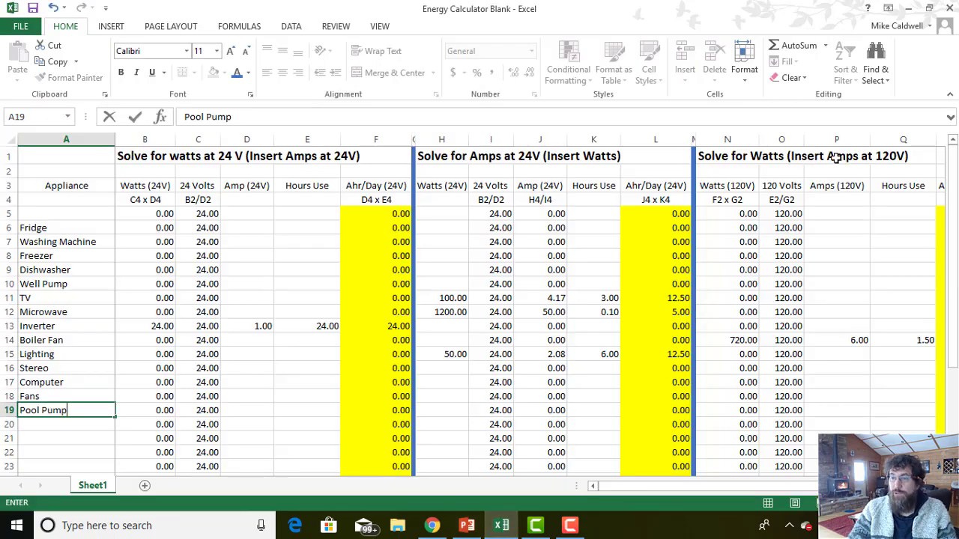
left_click_drag(666, 497, 705, 495)
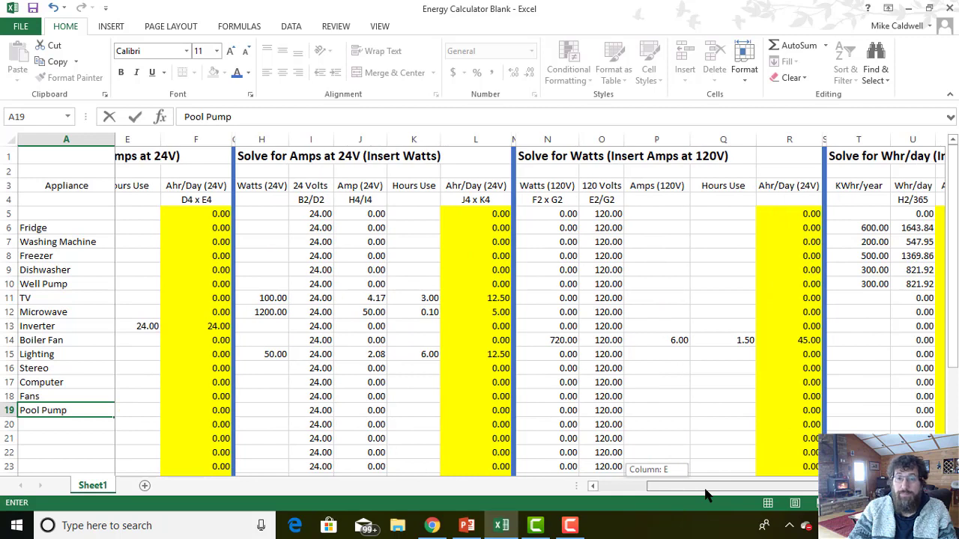
left_click_drag(704, 495, 703, 495)
left_click(11, 410)
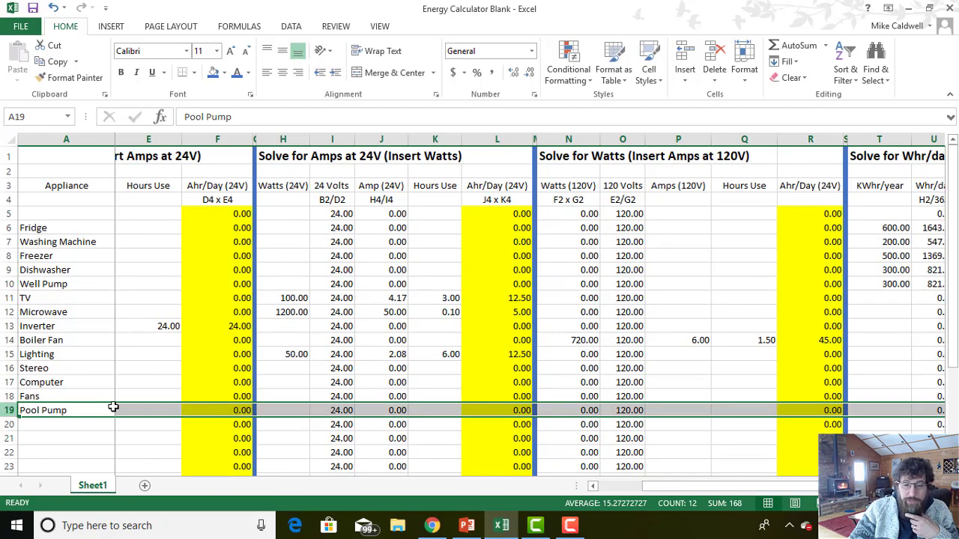
left_click(696, 411)
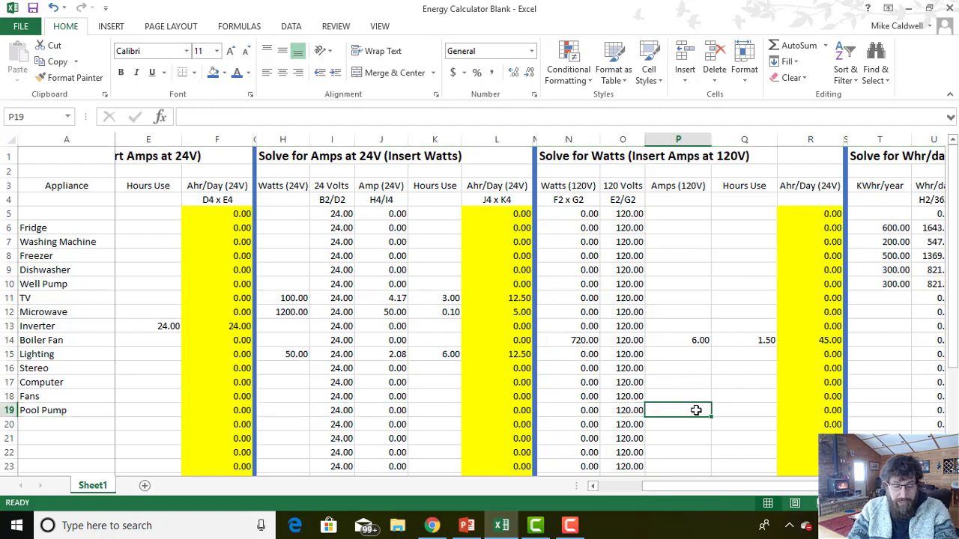
type("8")
left_click(747, 410)
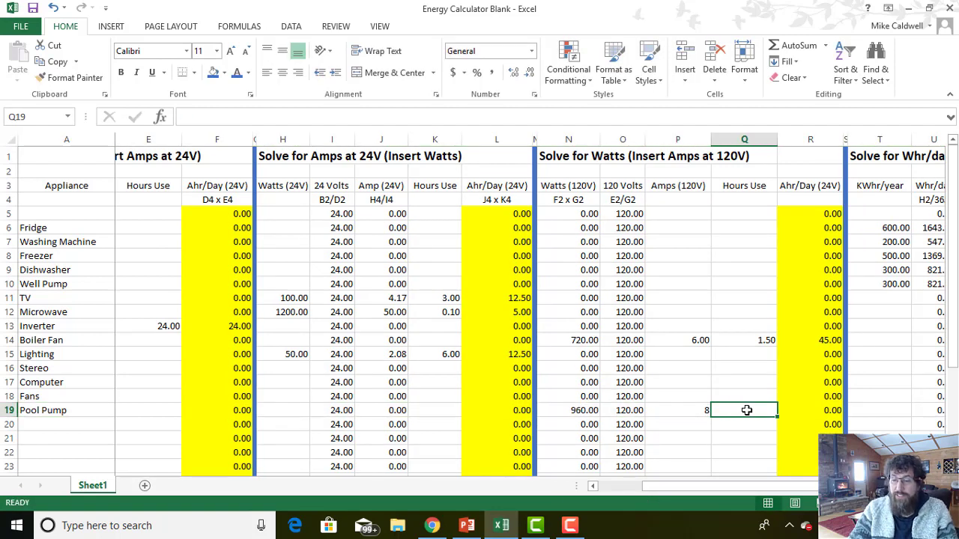
type("12")
left_click(719, 450)
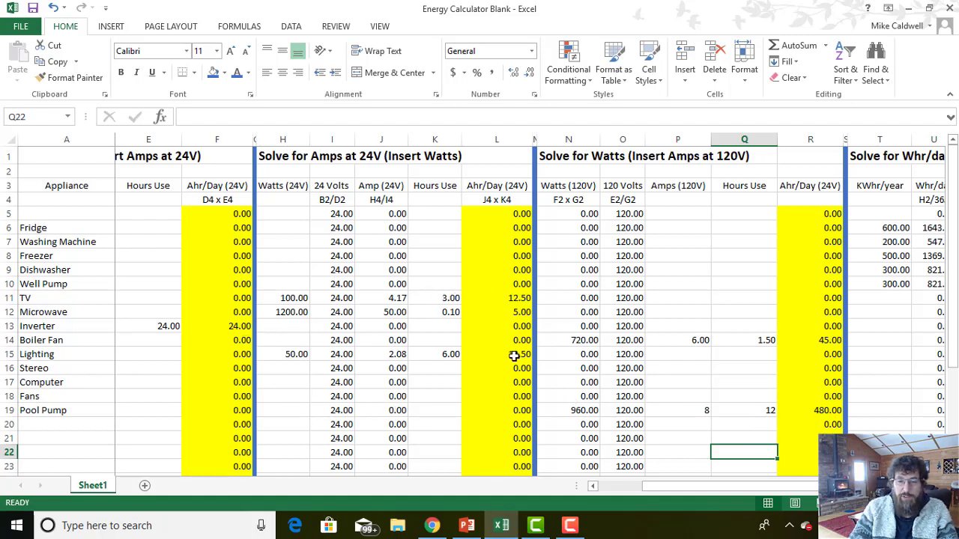
Step: Look up the computer's load in PowerPoint, and enter 30 watts and 4 Hours Use for Computer in Excel's "Solve for Amps at 24V" section
left_click_drag(785, 490, 815, 487)
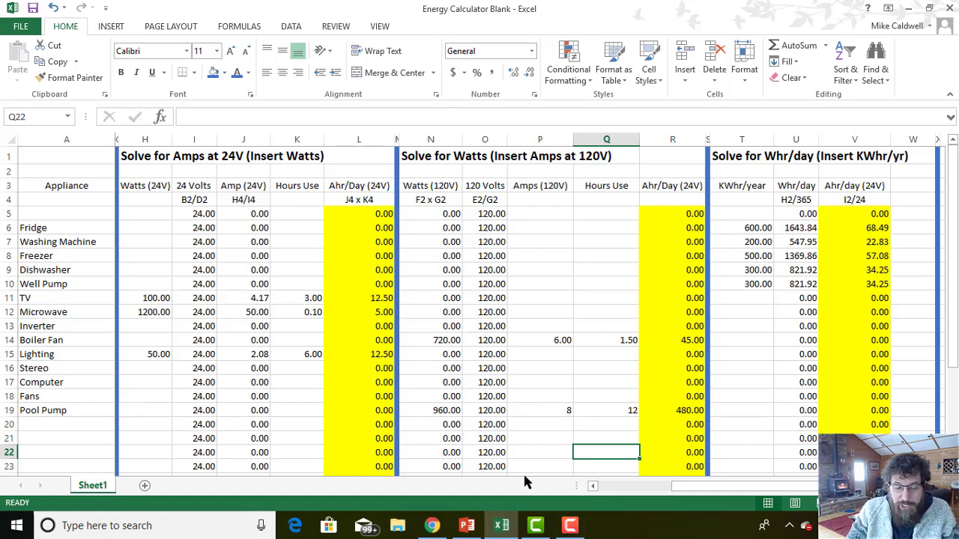
left_click(466, 525)
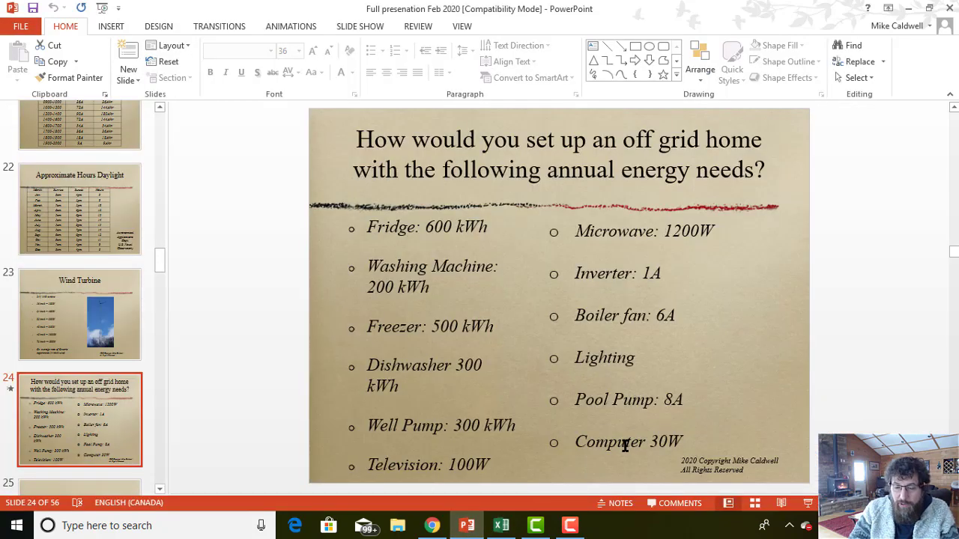
left_click(502, 526)
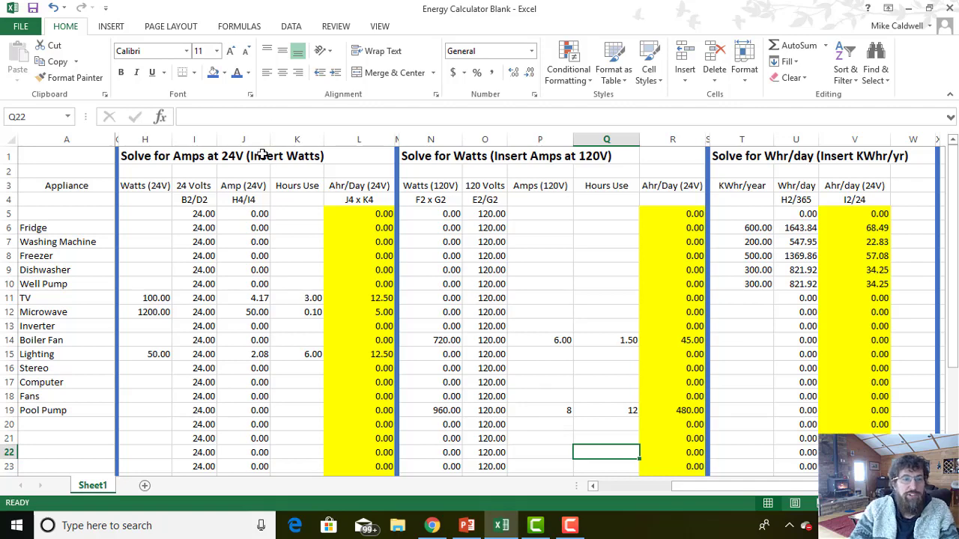
left_click_drag(717, 492, 242, 469)
left_click(9, 382)
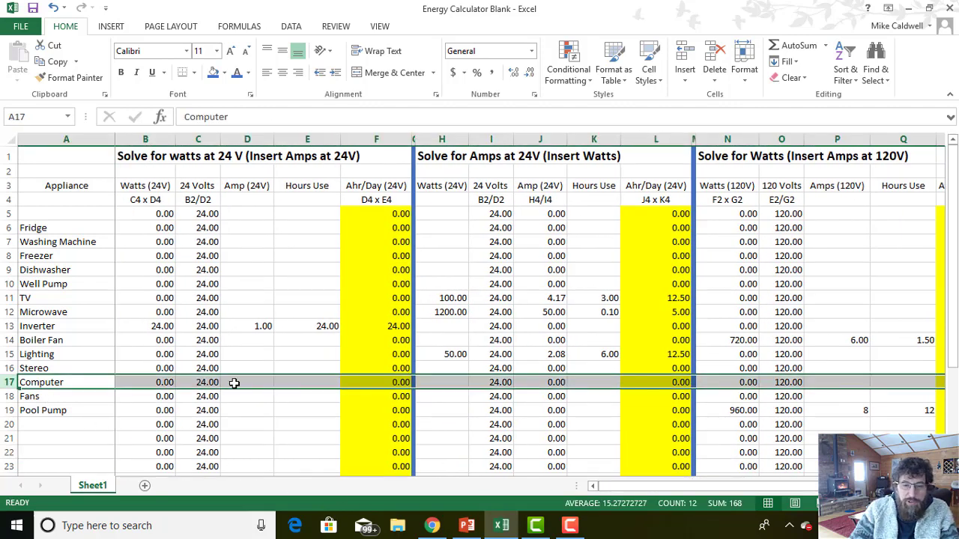
left_click(455, 382)
type("30")
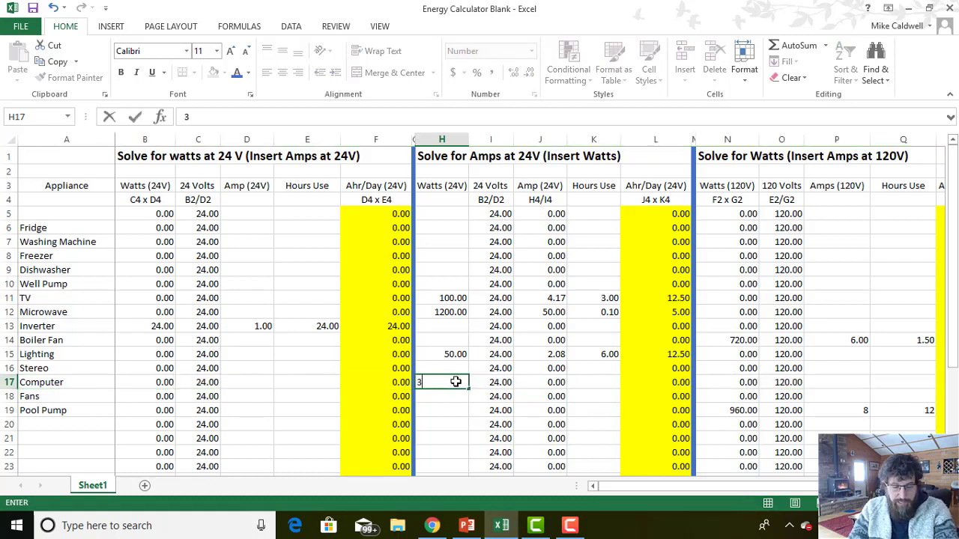
left_click(594, 383)
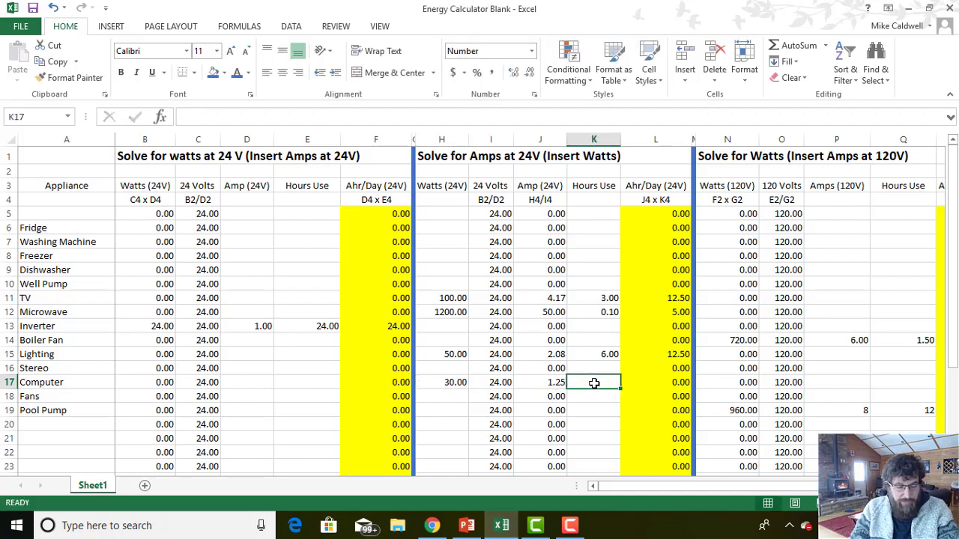
type("4")
left_click(579, 422)
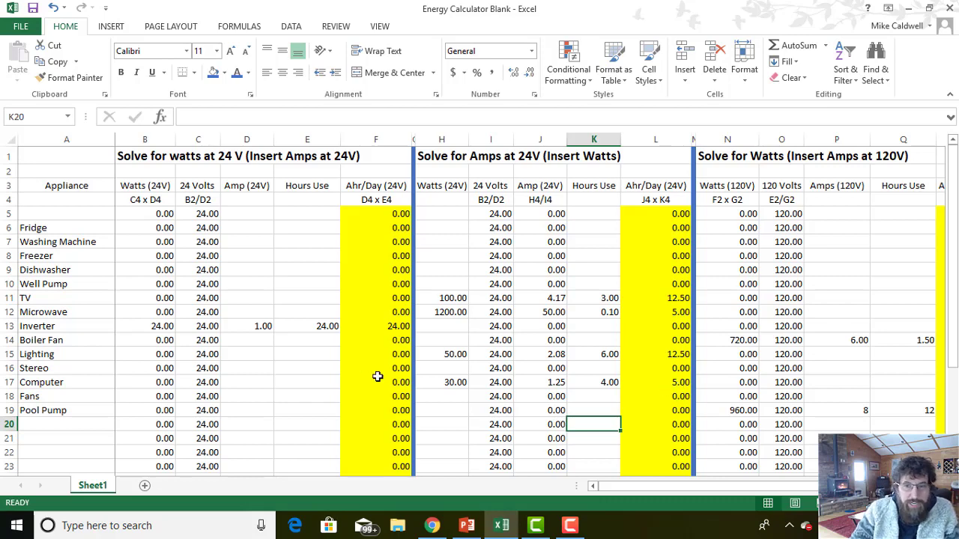
Step: Check the PowerPoint slide for remaining loads, and review the Grand Total and Battery Bank Size in Excel
left_click(467, 525)
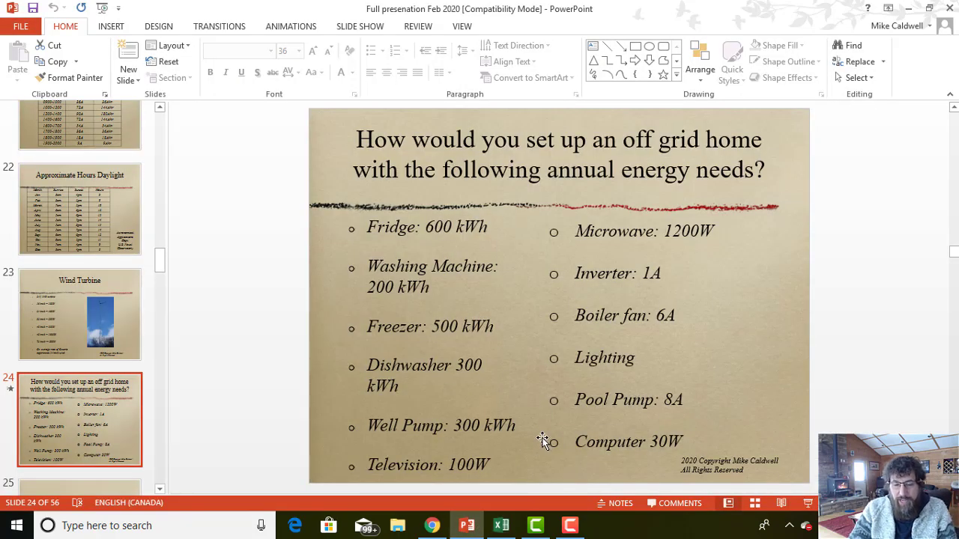
left_click(502, 526)
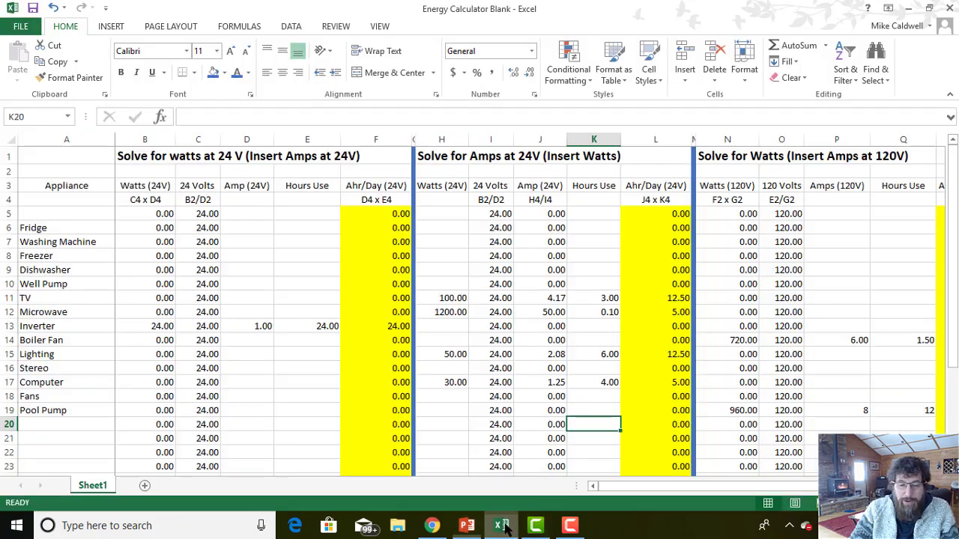
scroll(479, 393, "down", 3)
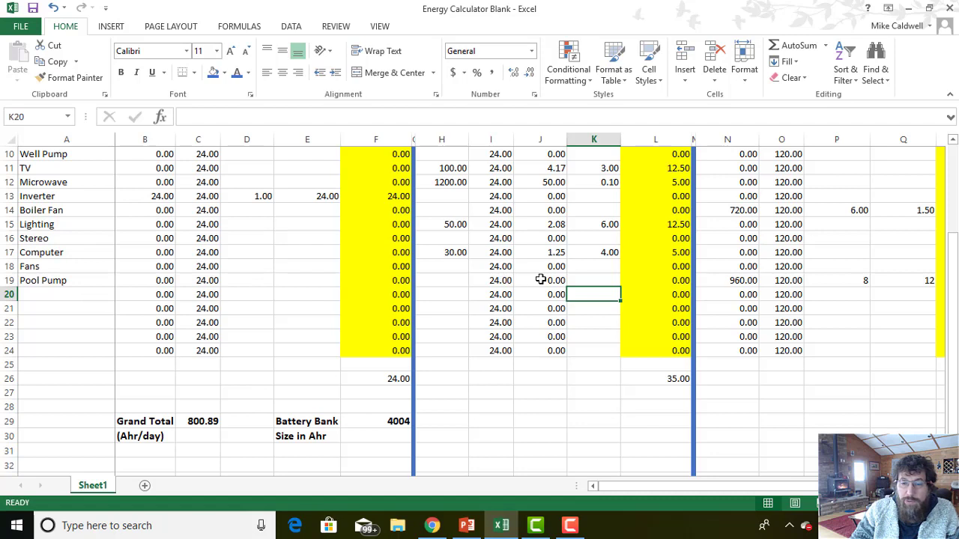
Step: Clear the Pool Pump's Amps (120V) and Hours Use values in the "Solve for Watts (Insert Amps at 120V)" section
left_click(744, 281)
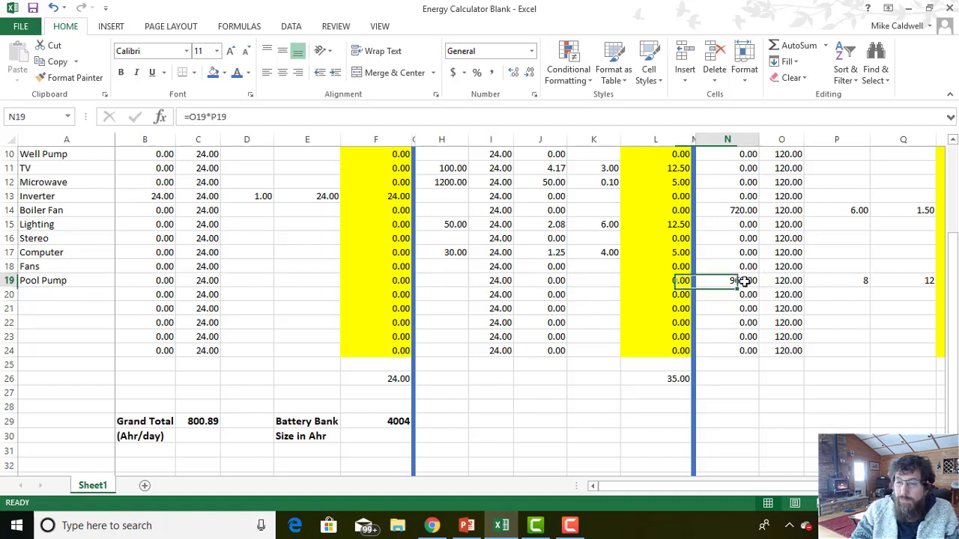
left_click(860, 282)
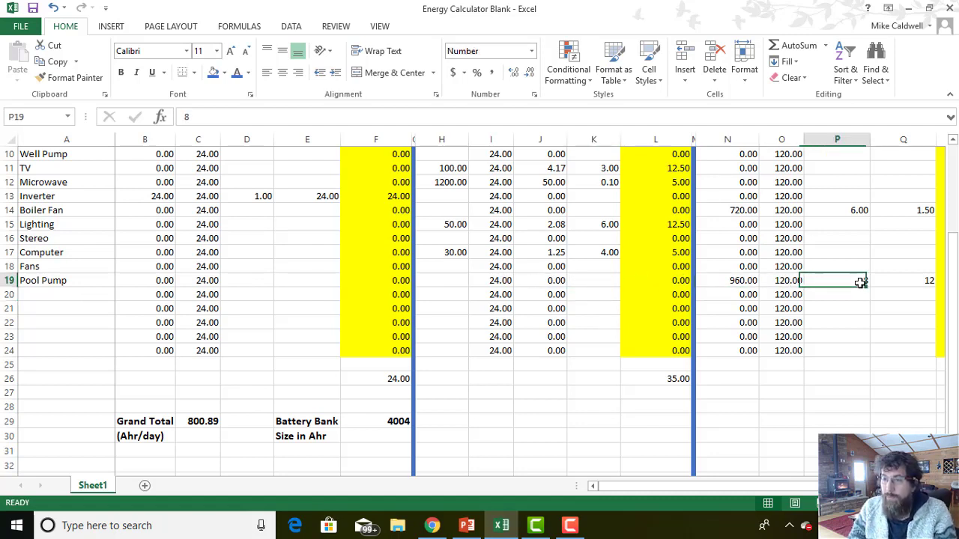
key("Delete")
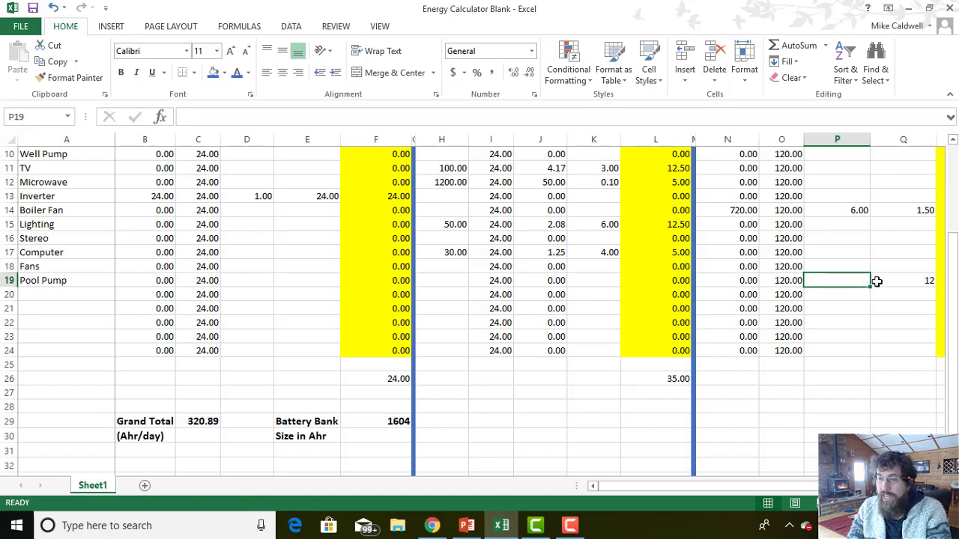
left_click(899, 281)
key("Delete")
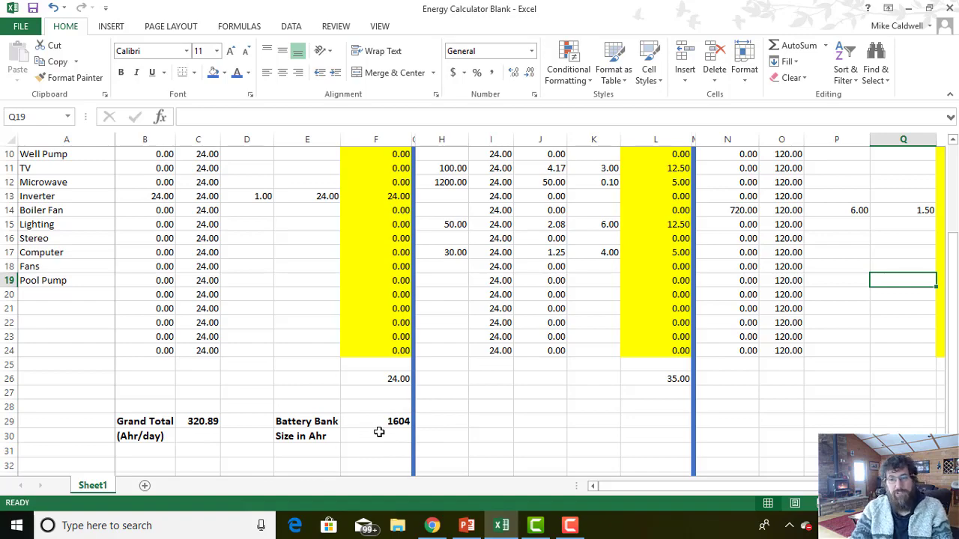
Step: Review the appliance loads against the Grand Total (Ahr/day) and Battery Bank Size, closing the Galaxy S9 folder window
scroll(379, 433, "up", 2)
scroll(378, 432, "up", 1)
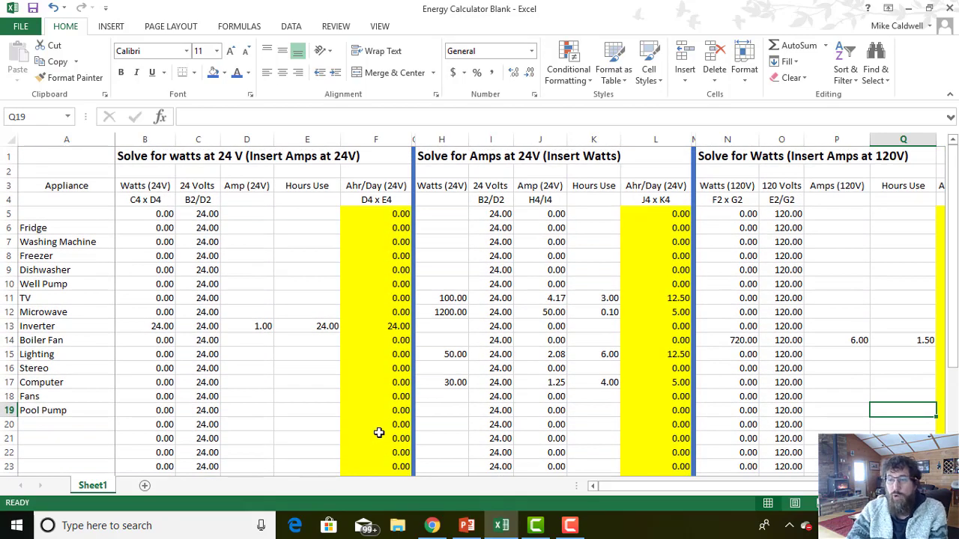
scroll(378, 432, "down", 2)
scroll(380, 434, "down", 1)
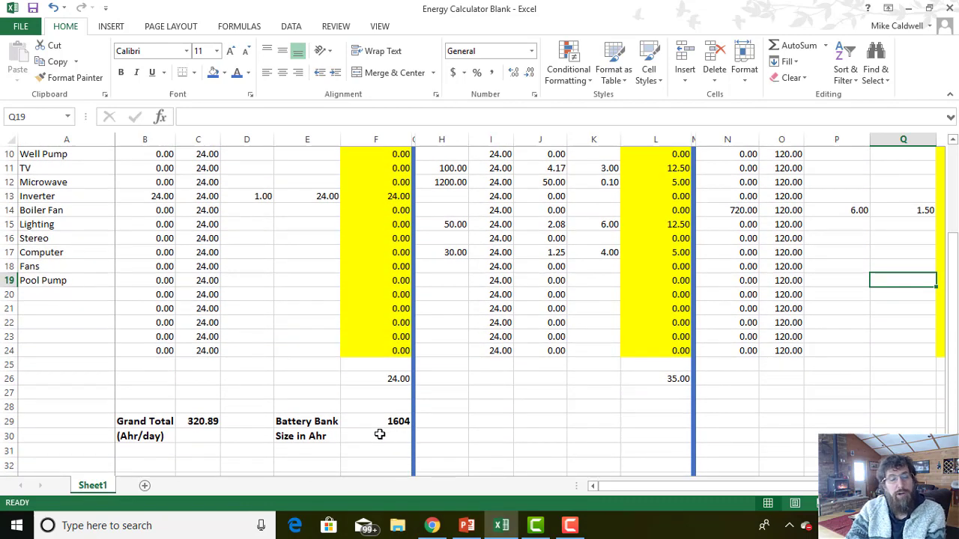
scroll(380, 435, "up", 3)
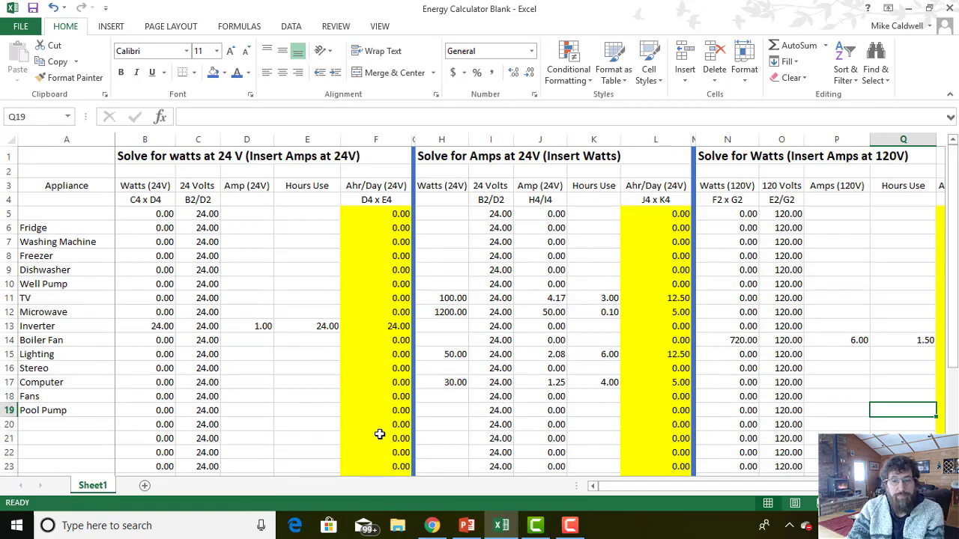
scroll(380, 434, "down", 3)
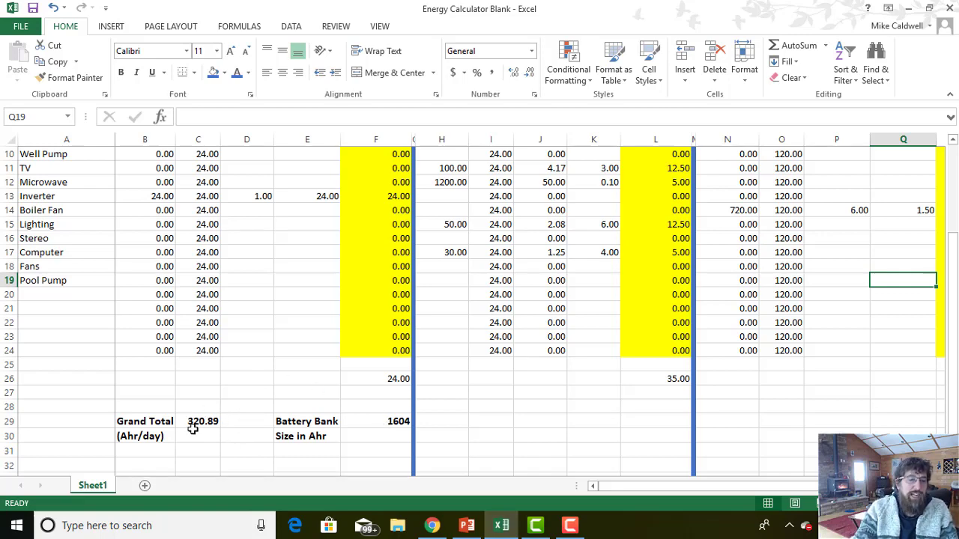
scroll(193, 428, "up", 3)
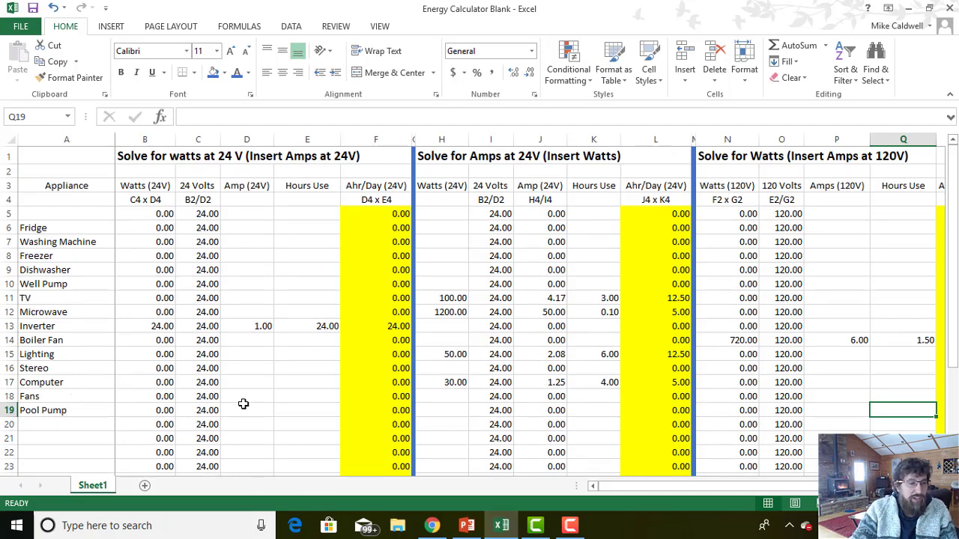
scroll(244, 404, "down", 1)
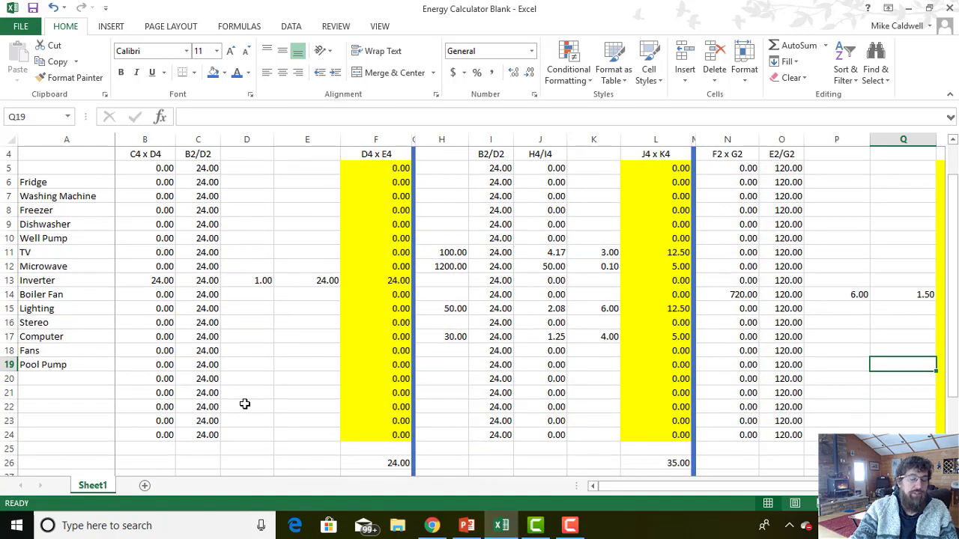
scroll(274, 391, "down", 1)
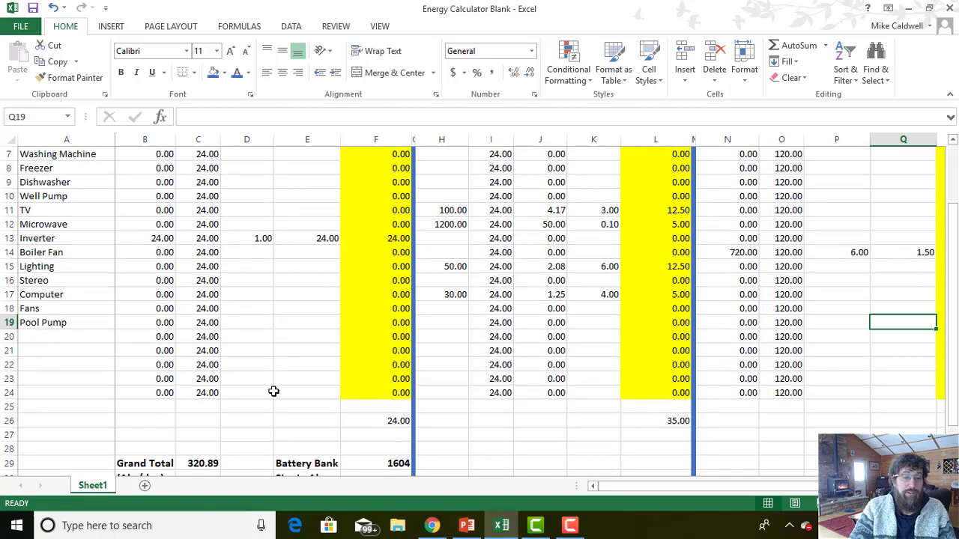
scroll(274, 392, "down", 2)
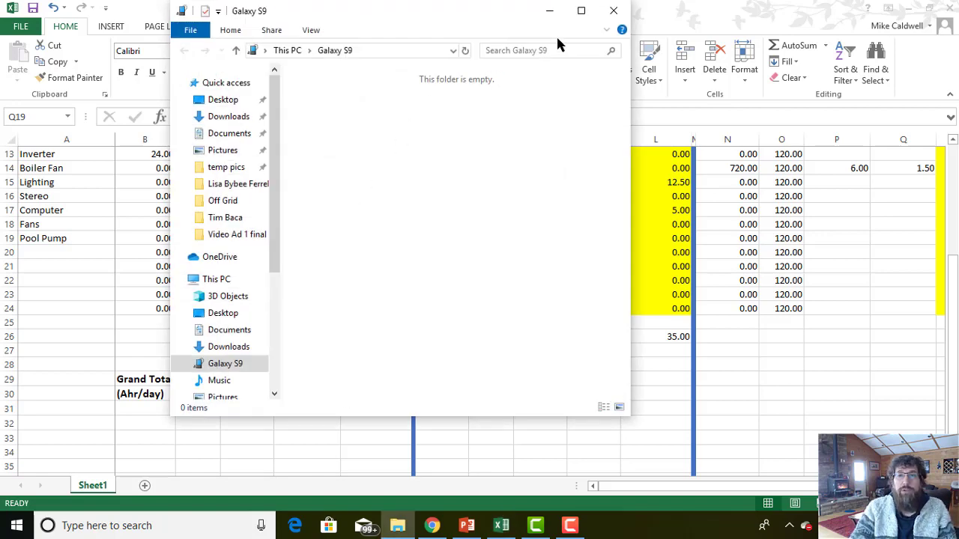
left_click(614, 11)
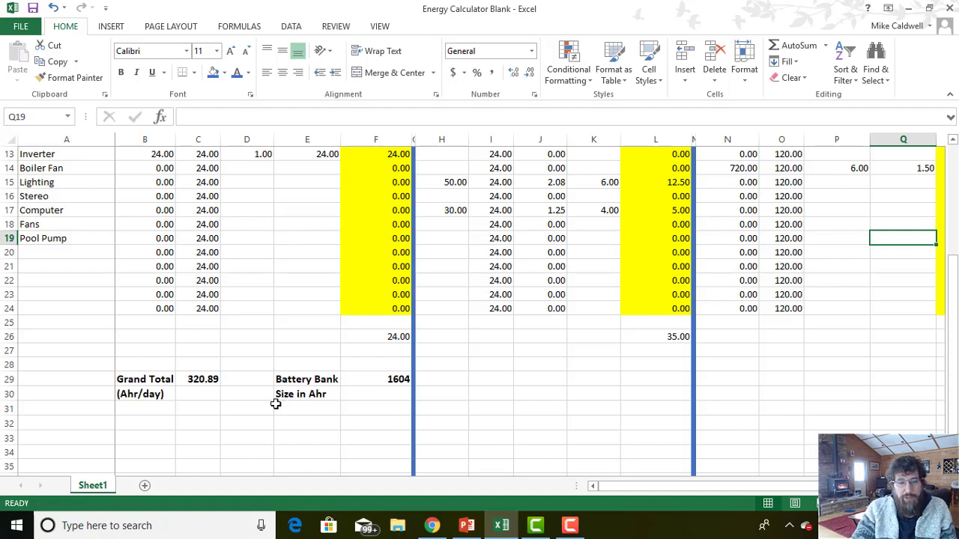
scroll(258, 412, "up", 3)
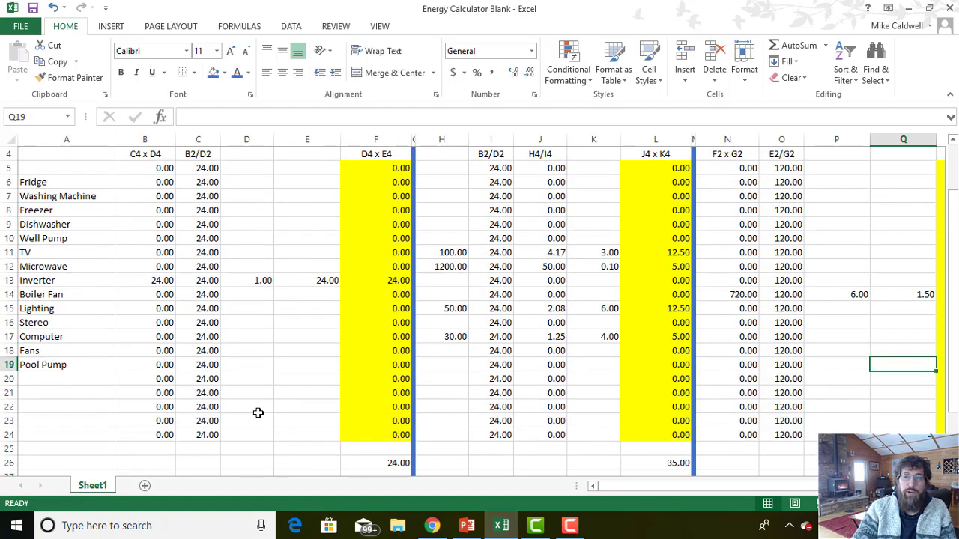
scroll(257, 413, "down", 2)
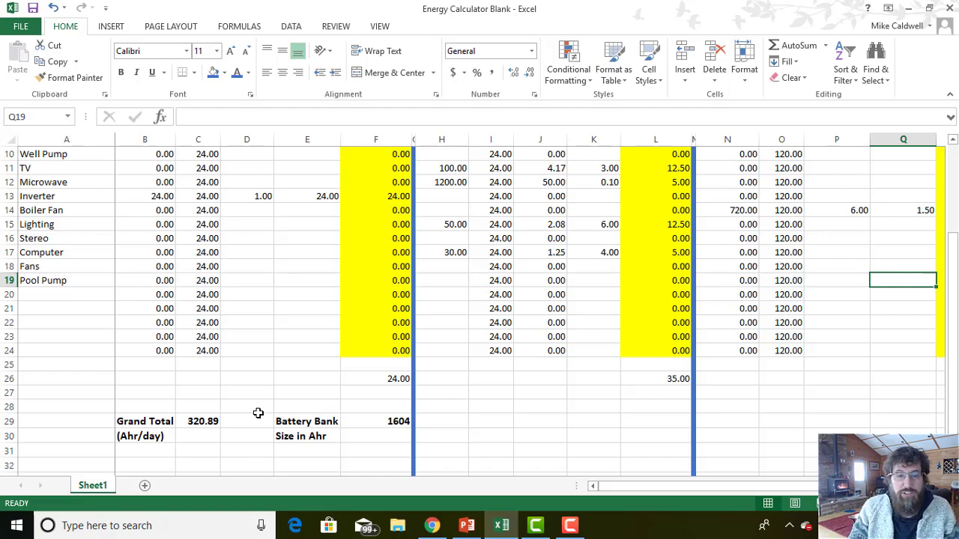
scroll(258, 413, "up", 2)
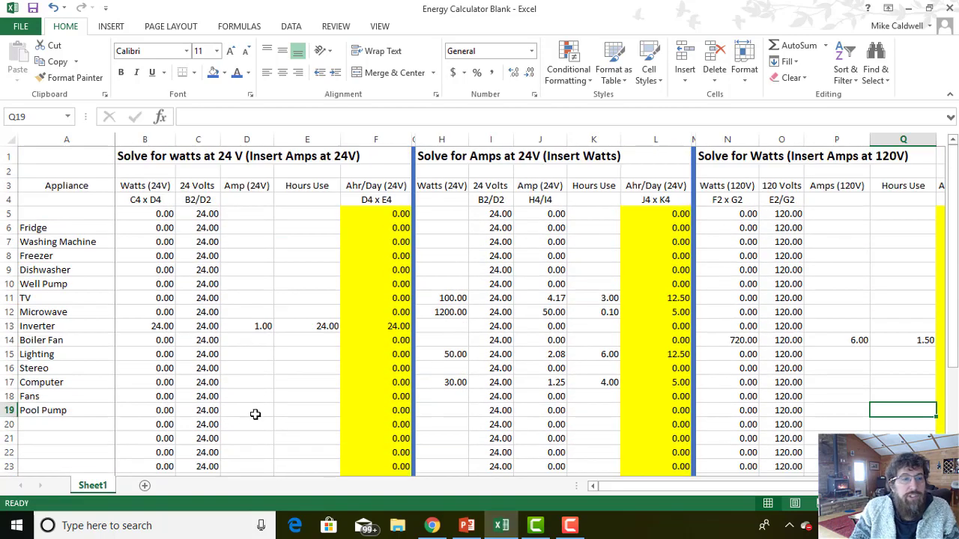